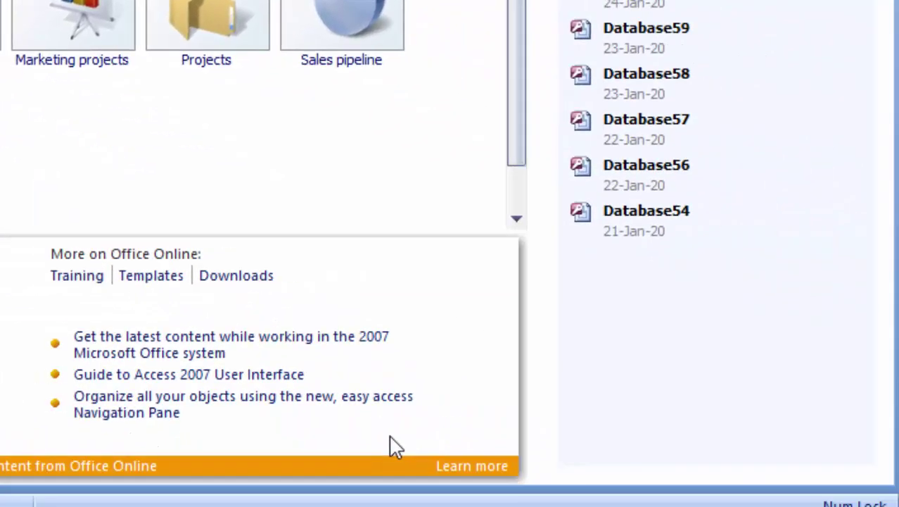
# Step: Create a blank database and save its first table as 'Student report card' in Design View
pyautogui.click(595, 321)
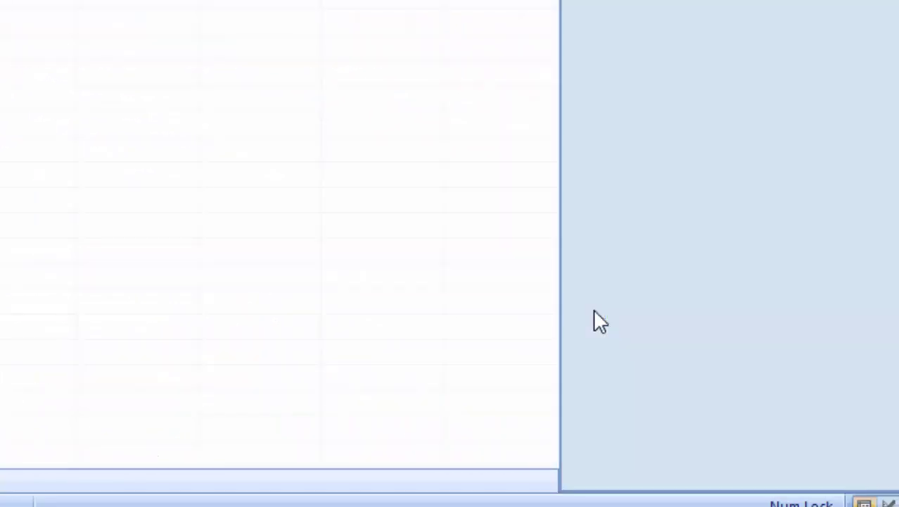
pyautogui.click(29, 120)
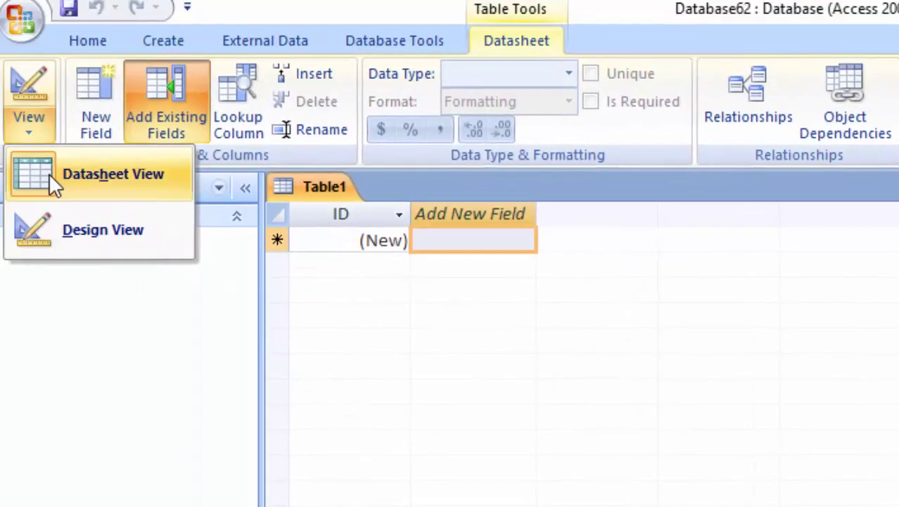
pyautogui.click(90, 245)
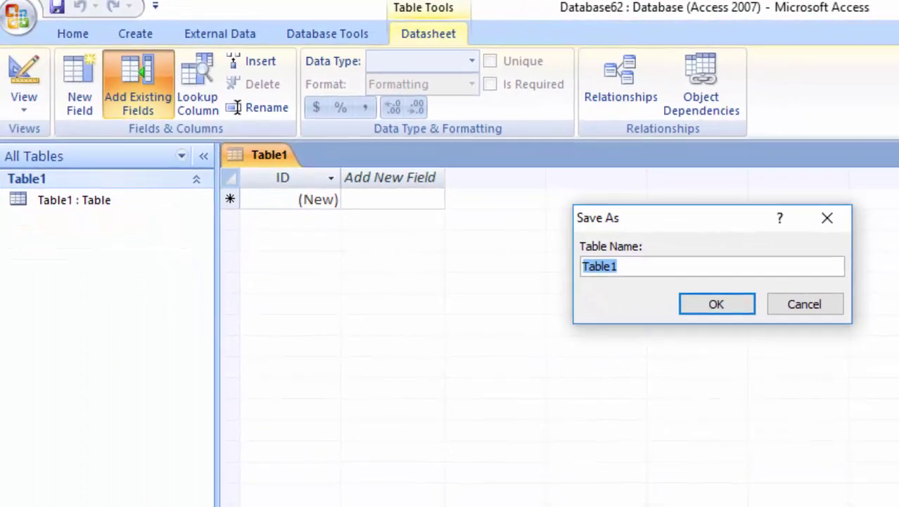
pyautogui.press('BackSpace')
pyautogui.write('Student')
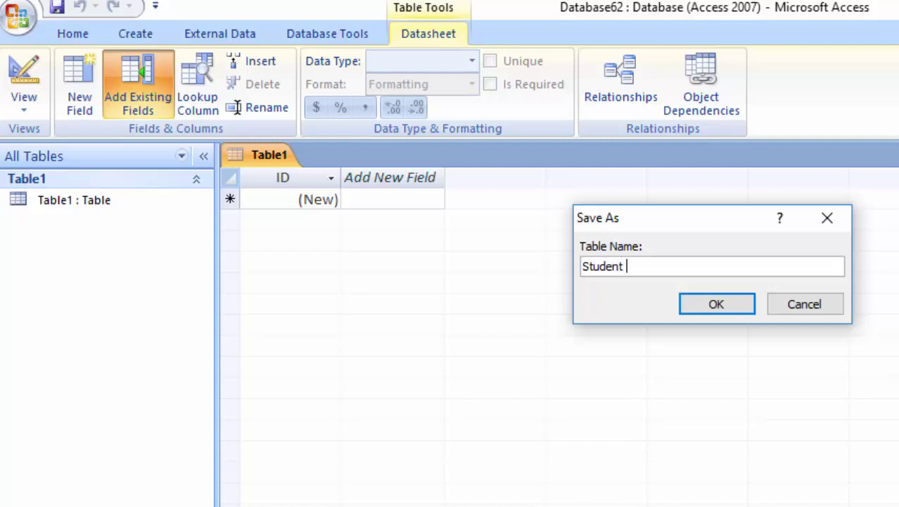
pyautogui.write('re')
pyautogui.write('p')
pyautogui.write('ort card')
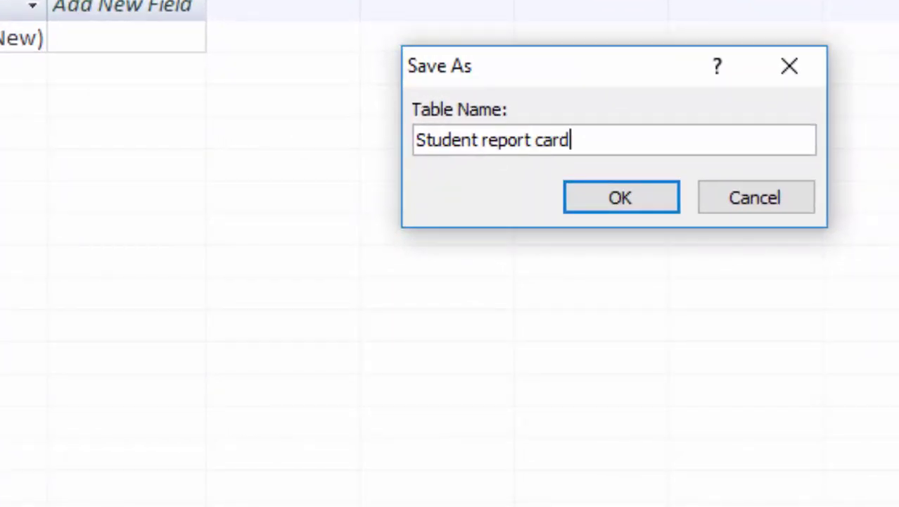
pyautogui.press('Return')
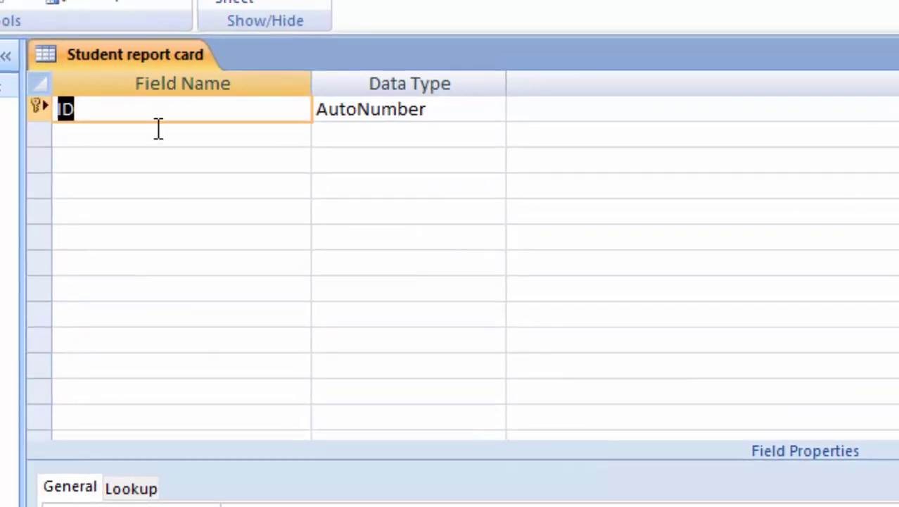
# Step: Add the Student name and Hindi fields with the Text type
pyautogui.click(140, 142)
pyautogui.write('Student name')
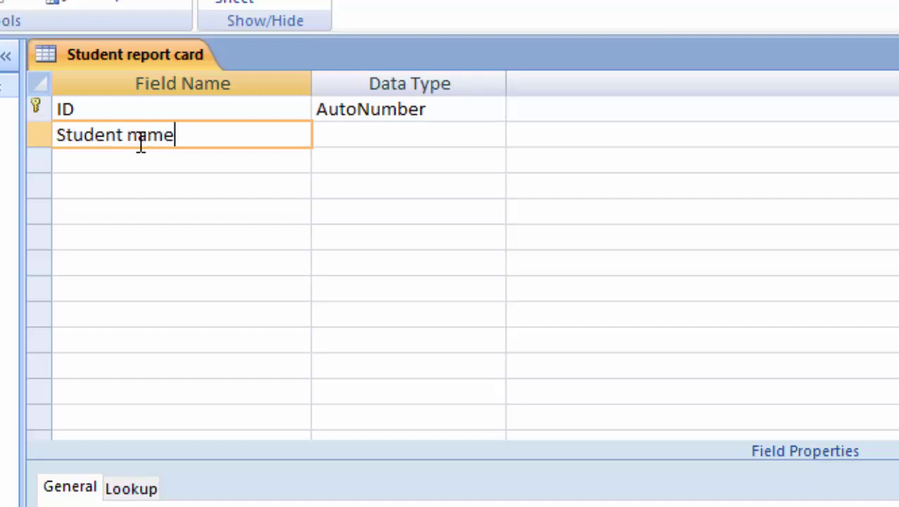
pyautogui.press('Return')
pyautogui.press('Return')
pyautogui.press('Return')
pyautogui.write('Hindi')
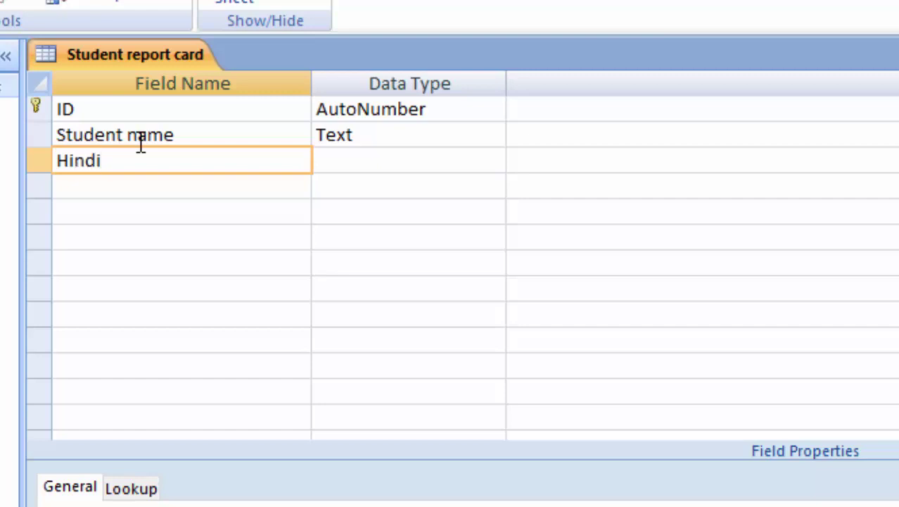
pyautogui.press('Return')
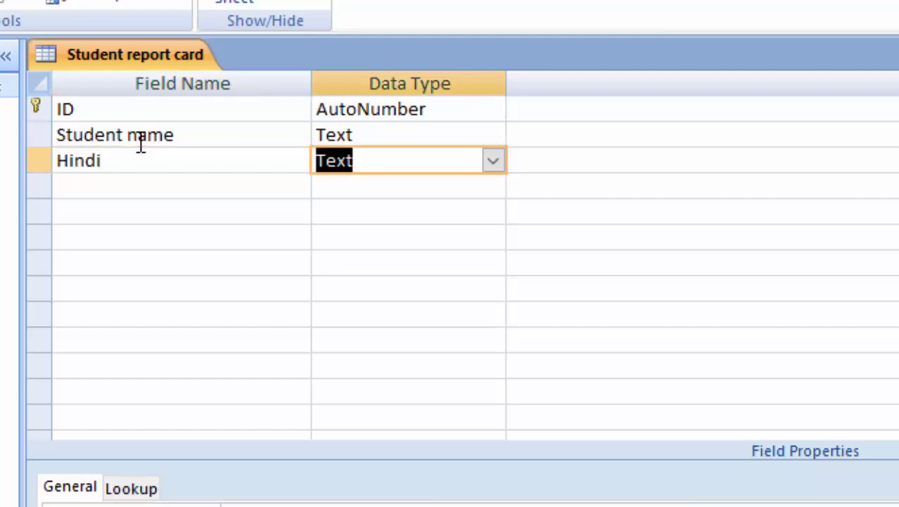
pyautogui.press('Return')
pyautogui.press('Return')
pyautogui.press('Return')
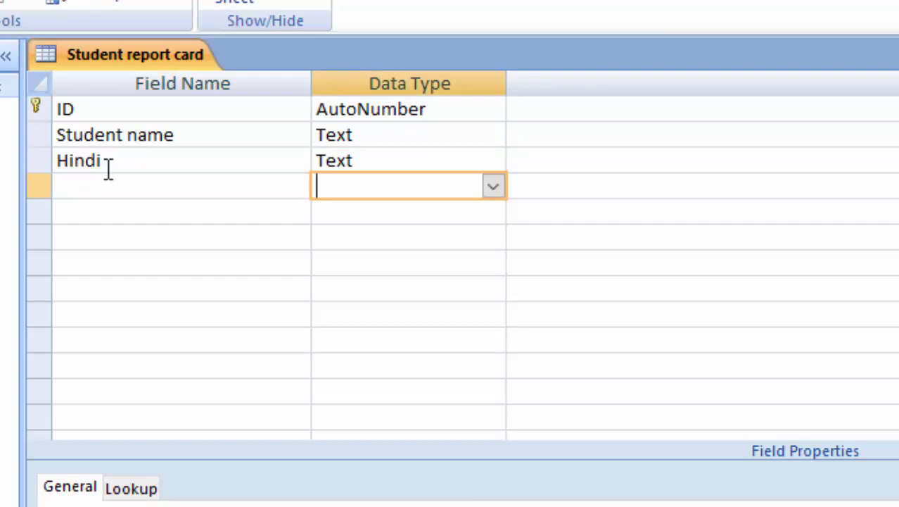
# Step: Add the English, Total and Photo fields below Hindi
pyautogui.click(140, 179)
pyautogui.write('Engl')
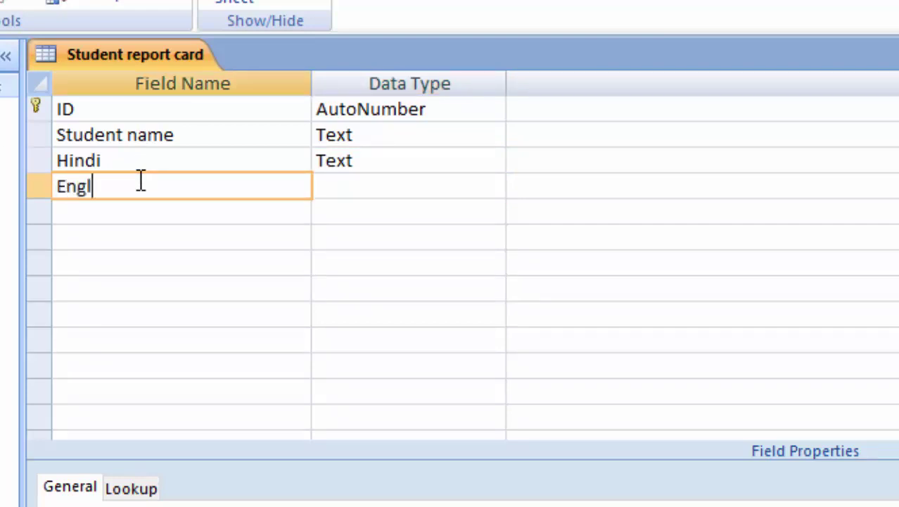
pyautogui.write('is')
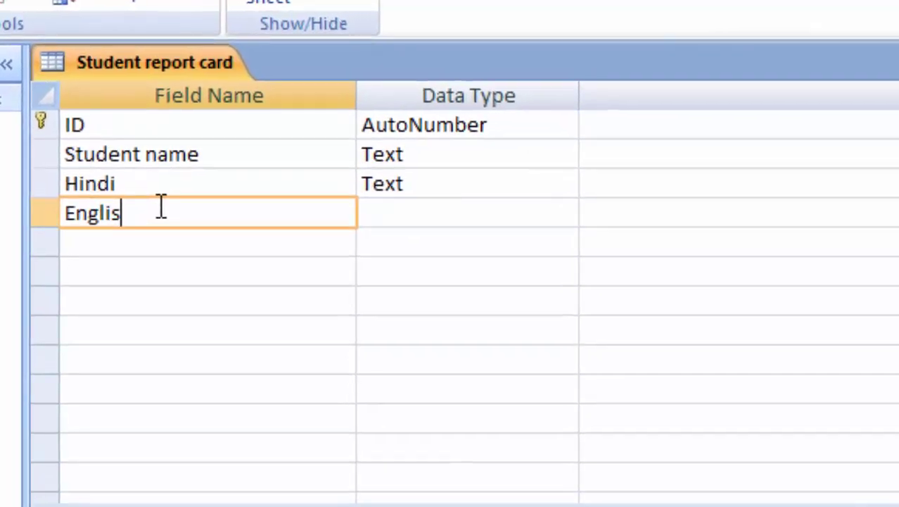
pyautogui.write('h')
pyautogui.press('Return')
pyautogui.press('Return')
pyautogui.press('Return')
pyautogui.write('To')
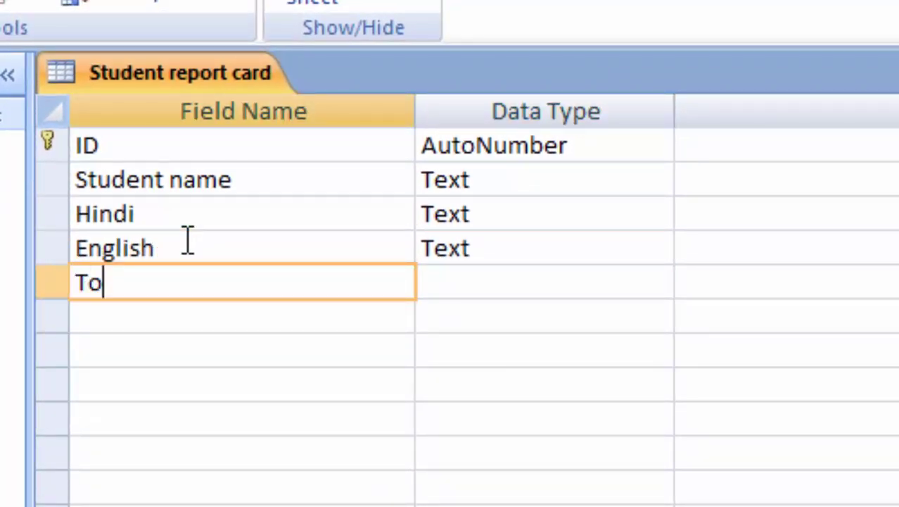
pyautogui.write('tal')
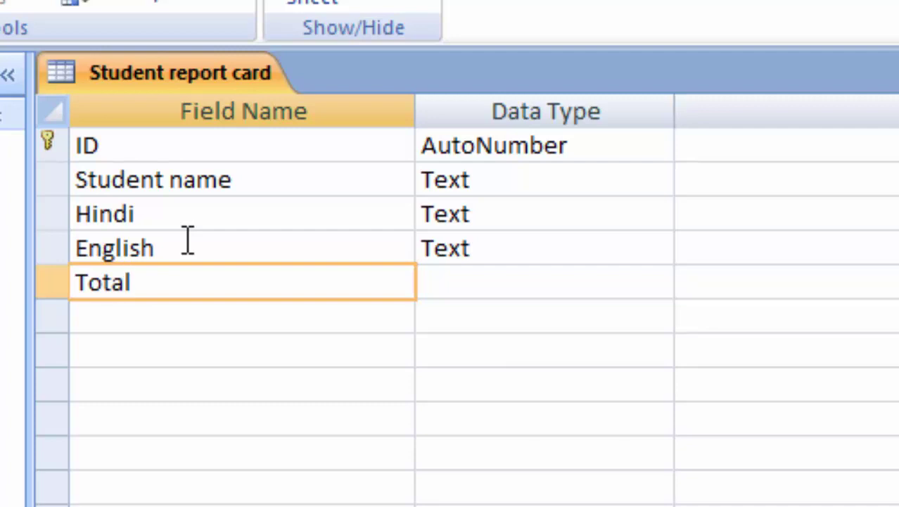
pyautogui.click(506, 293)
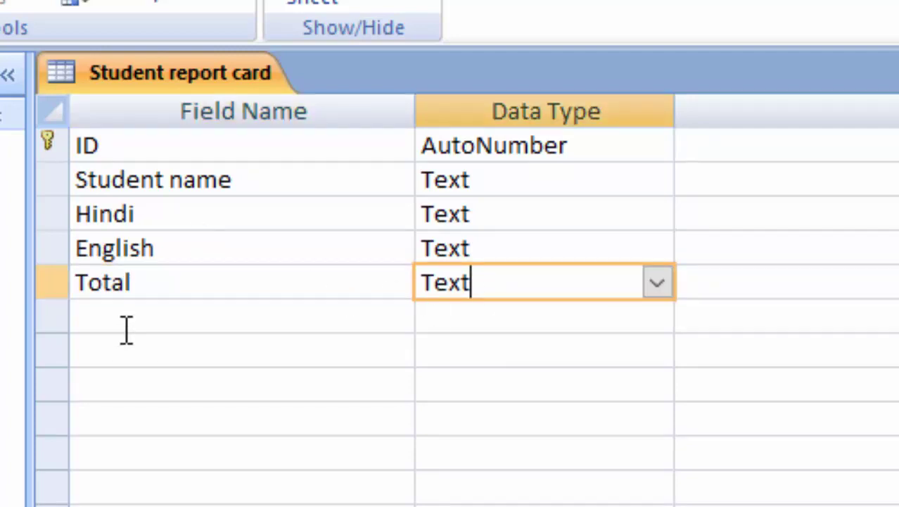
pyautogui.click(240, 318)
pyautogui.write('P')
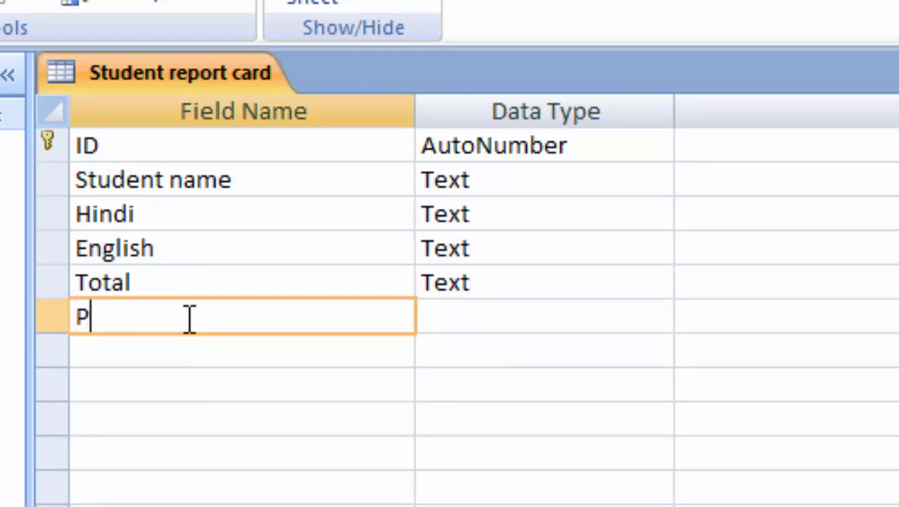
pyautogui.write('hoto')
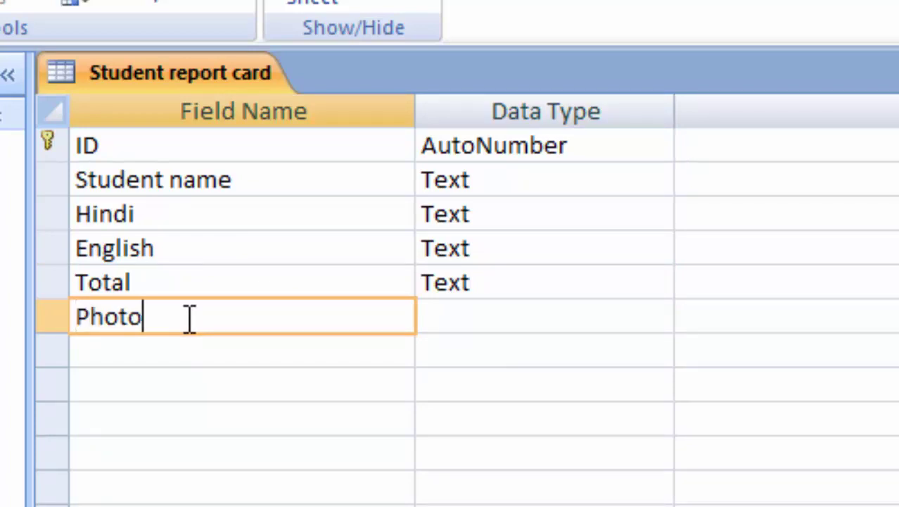
pyautogui.click(448, 316)
# Step: Make Photo an Attachment field and Total, English and Hindi Number fields
pyautogui.click(649, 317)
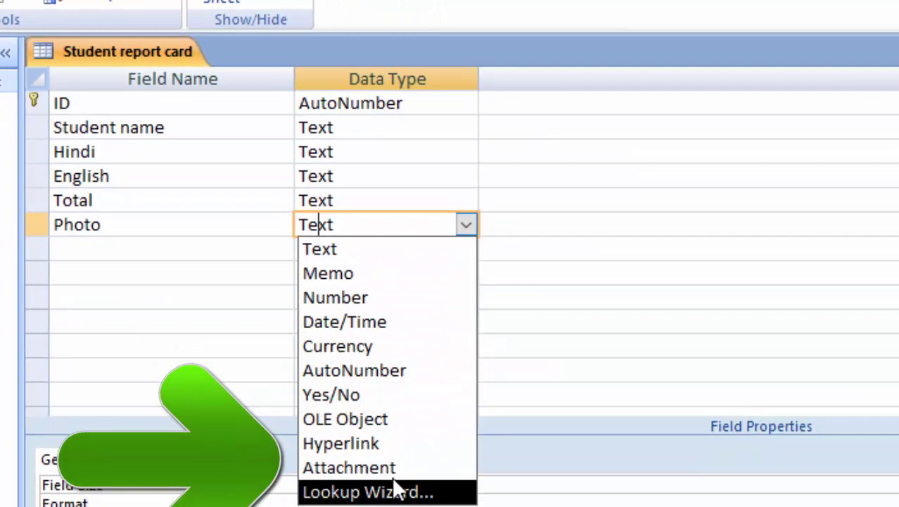
pyautogui.click(395, 467)
pyautogui.click(384, 201)
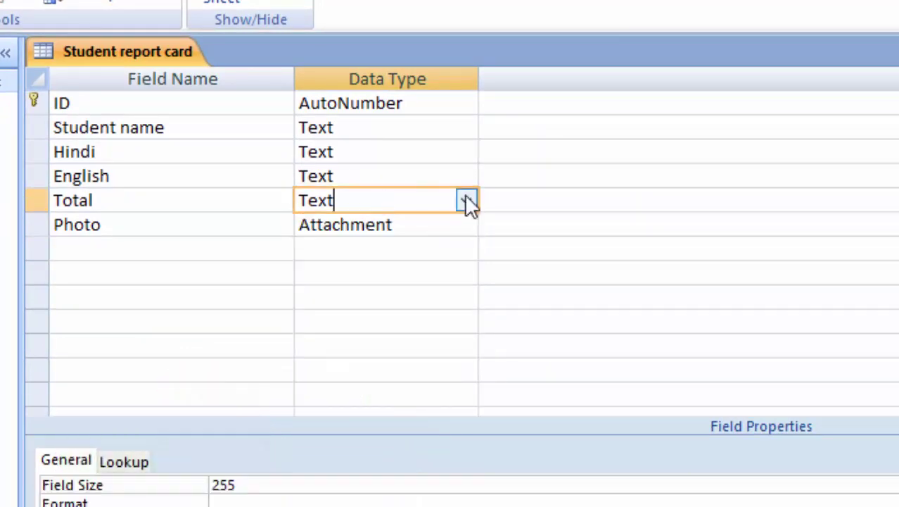
pyautogui.click(465, 201)
pyautogui.click(444, 266)
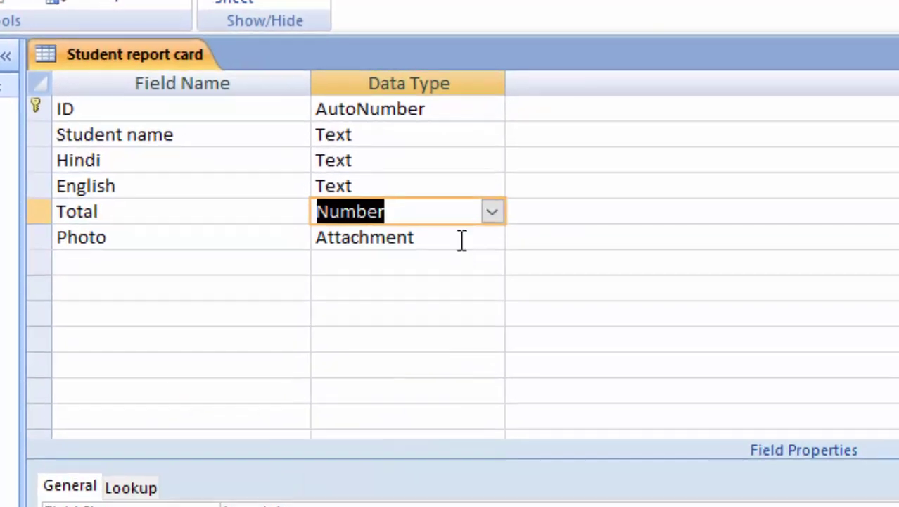
pyautogui.click(450, 186)
pyautogui.click(492, 186)
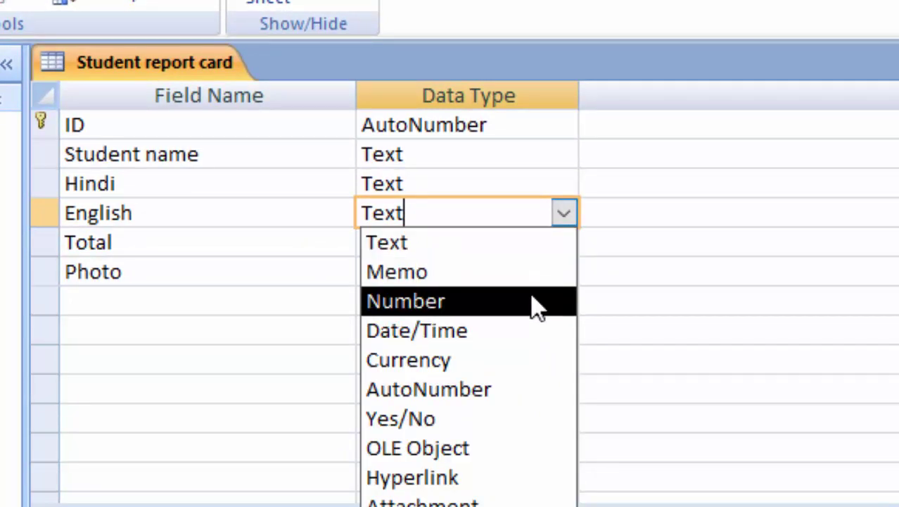
pyautogui.click(536, 307)
pyautogui.click(541, 189)
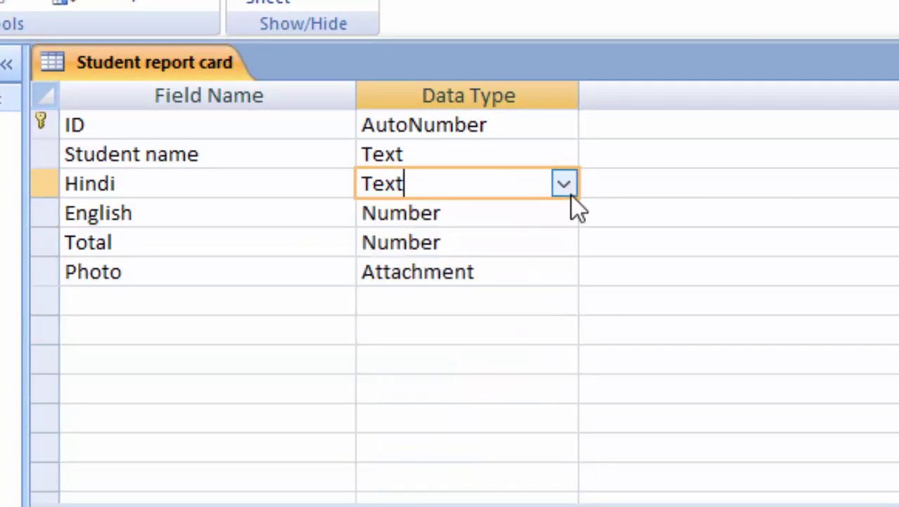
pyautogui.click(566, 189)
pyautogui.click(538, 270)
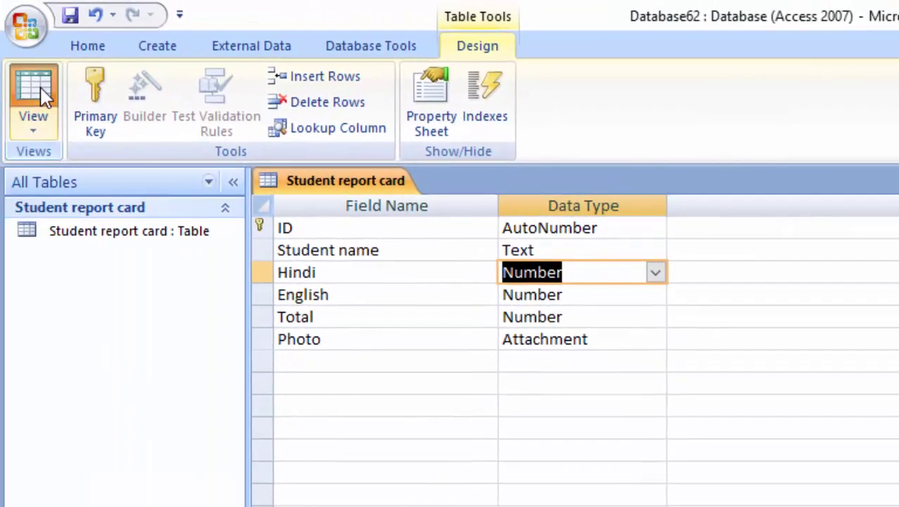
# Step: Save the table, switch to Datasheet View, and autofit the Student name column
pyautogui.click(42, 95)
pyautogui.click(754, 499)
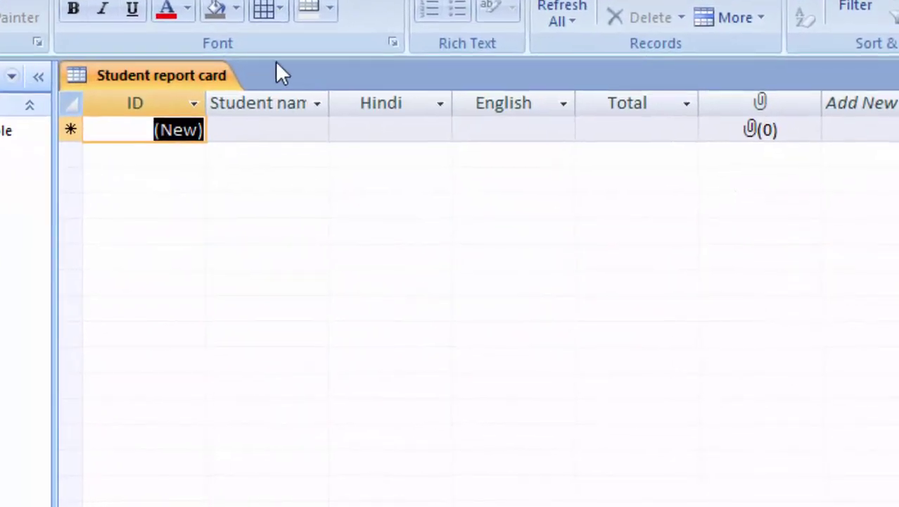
pyautogui.doubleClick(329, 103)
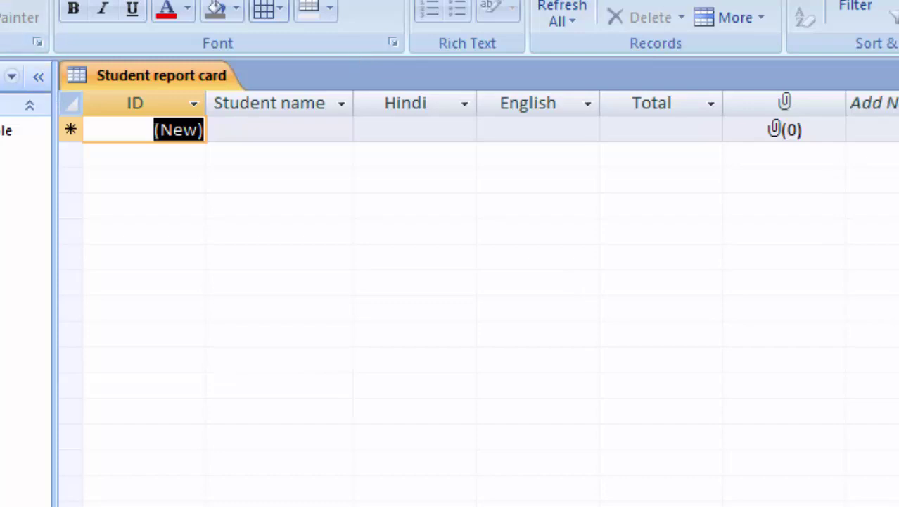
pyautogui.hotkey('alt', 'c')
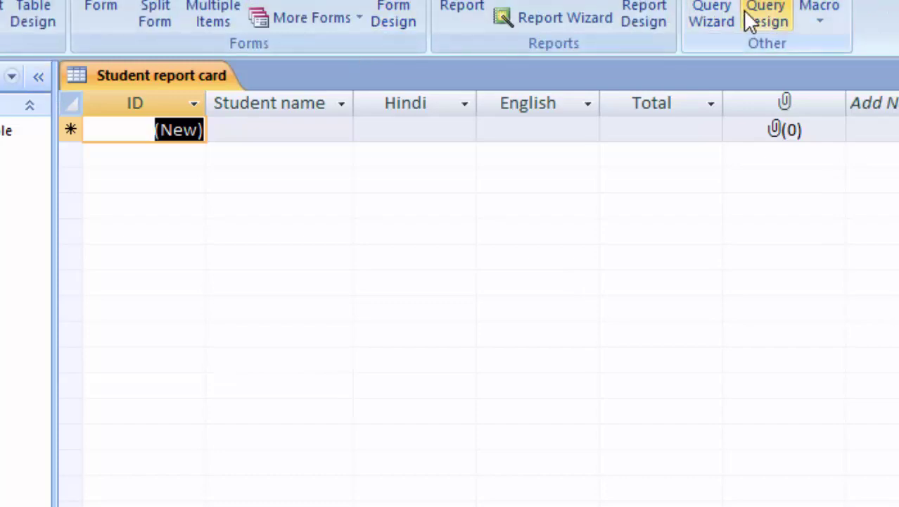
# Step: Start a query on the Student report card table with ID and Student name
pyautogui.click(767, 14)
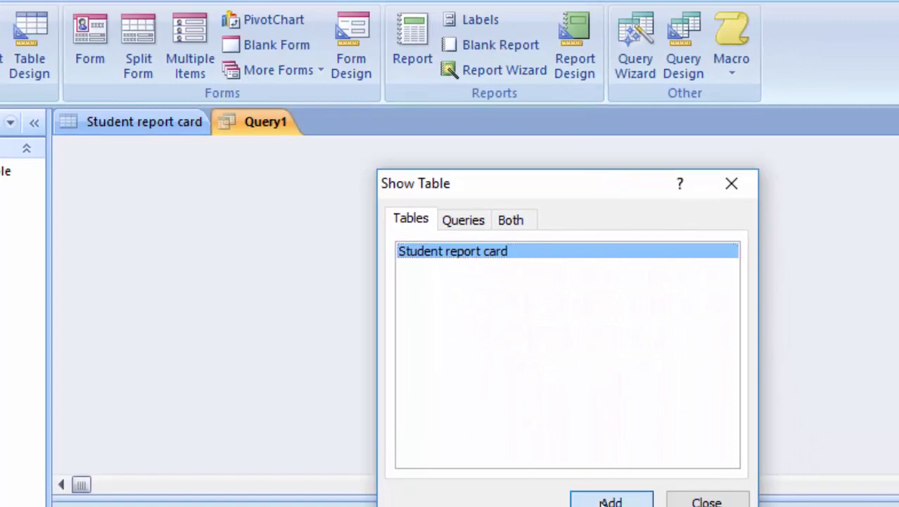
pyautogui.click(611, 500)
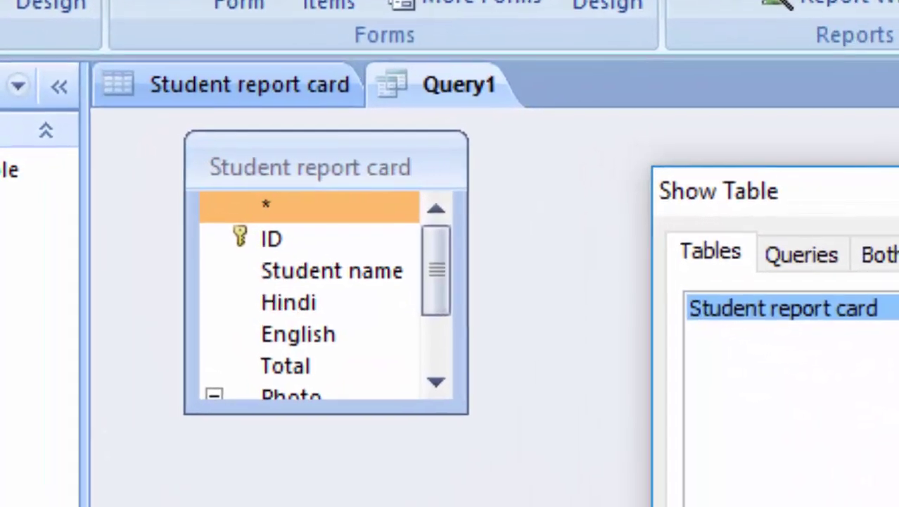
pyautogui.click(296, 240)
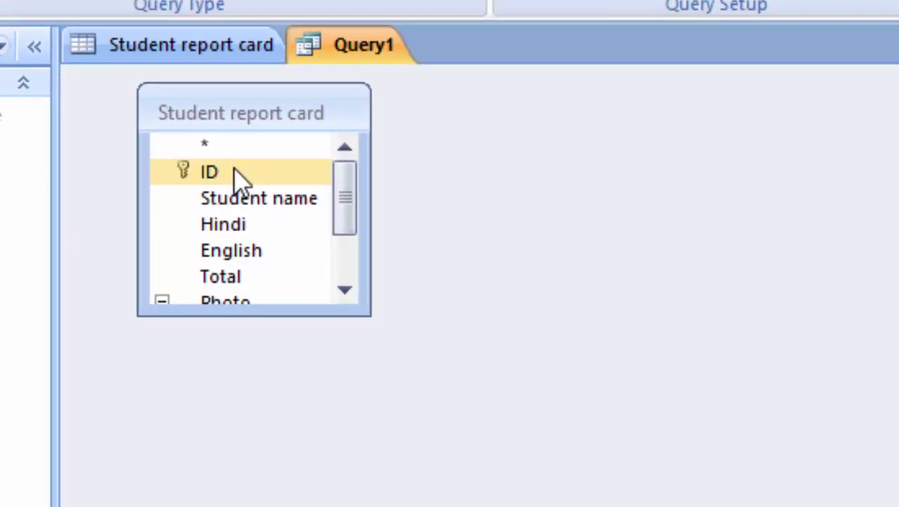
pyautogui.doubleClick(237, 176)
pyautogui.doubleClick(246, 200)
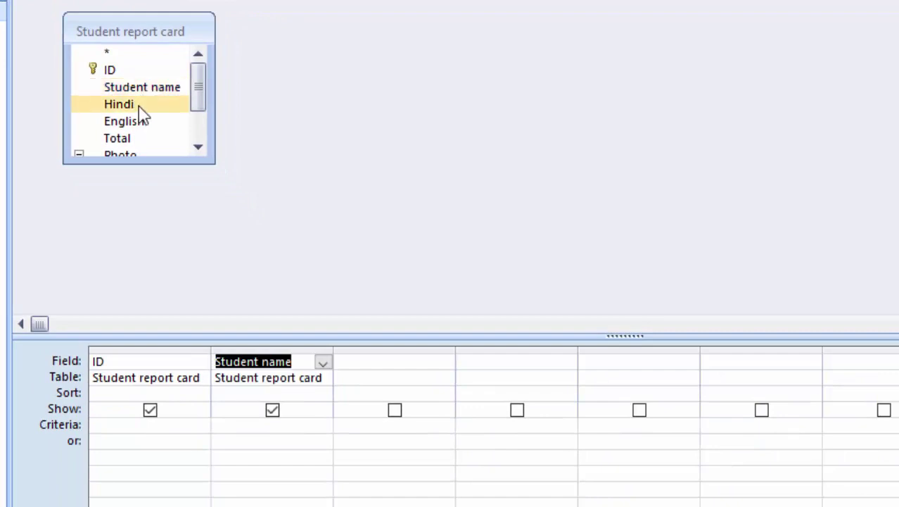
# Step: Add Hindi, English, Total and Photo to the query design grid
pyautogui.click(252, 223)
pyautogui.doubleClick(139, 104)
pyautogui.doubleClick(141, 122)
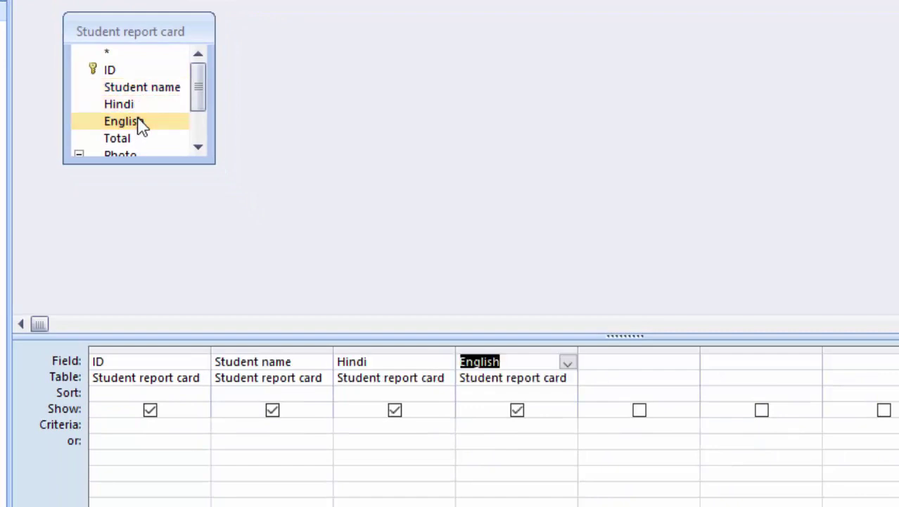
pyautogui.doubleClick(144, 139)
pyautogui.click(149, 153)
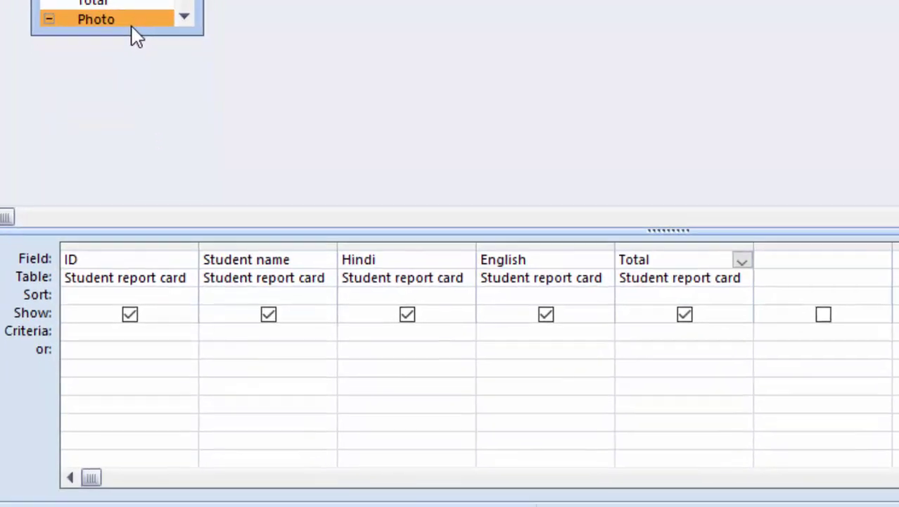
pyautogui.doubleClick(163, 150)
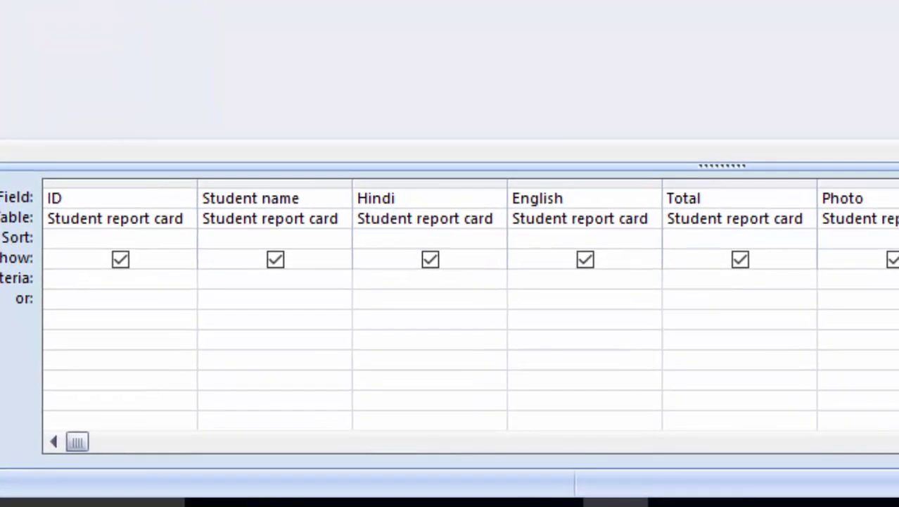
pyautogui.click(772, 191)
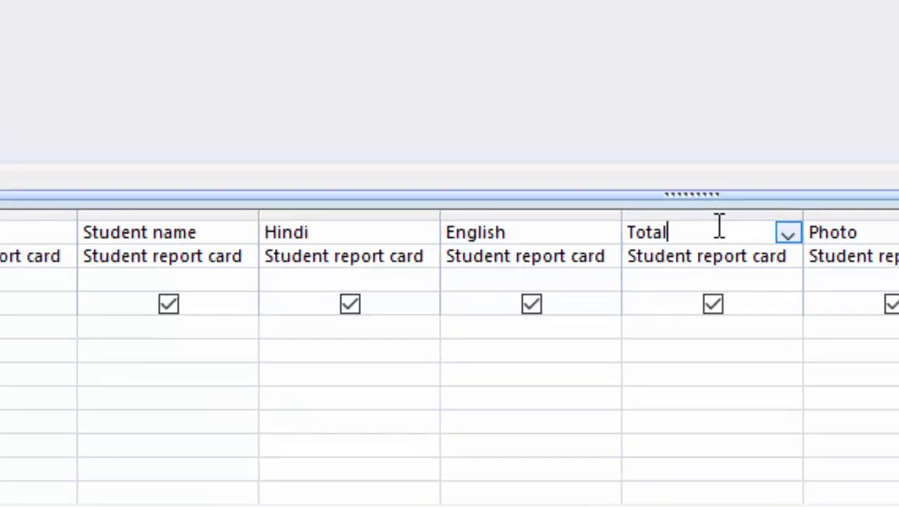
# Step: Enter Total:[Hindi]+[English] as the Total column expression in the Zoom box
pyautogui.rightClick(746, 198)
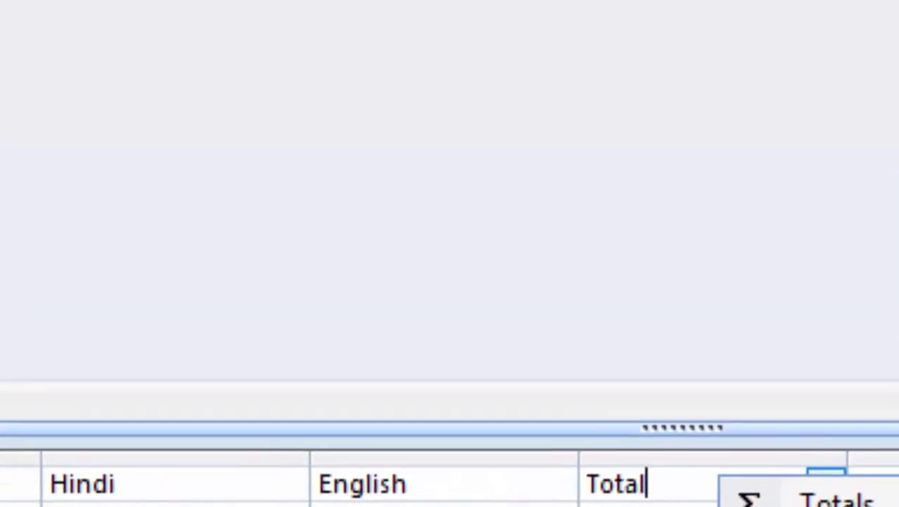
pyautogui.hotkey('shift', 'F2')
pyautogui.write(':[')
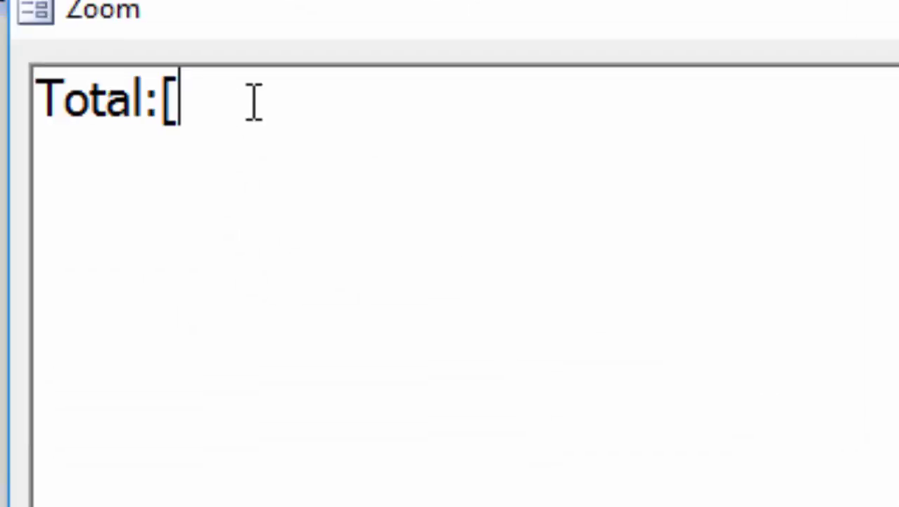
pyautogui.write('Hin')
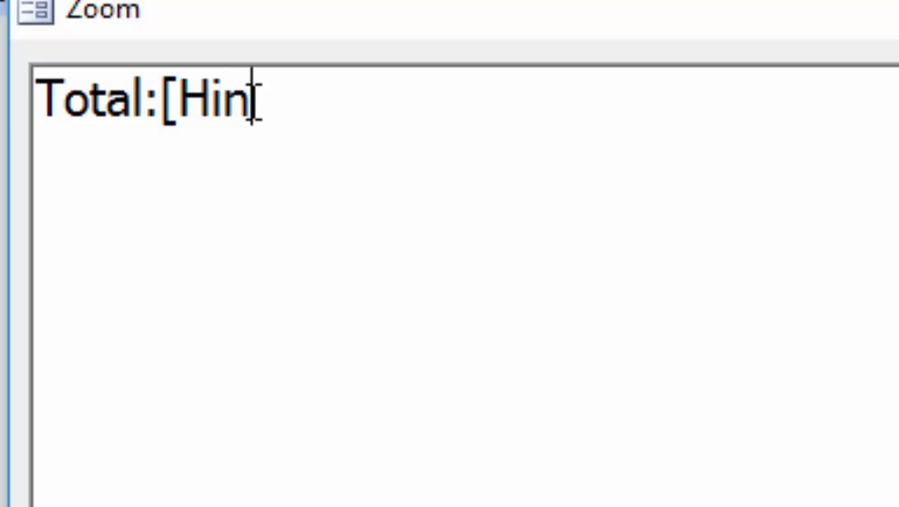
pyautogui.write('di]+')
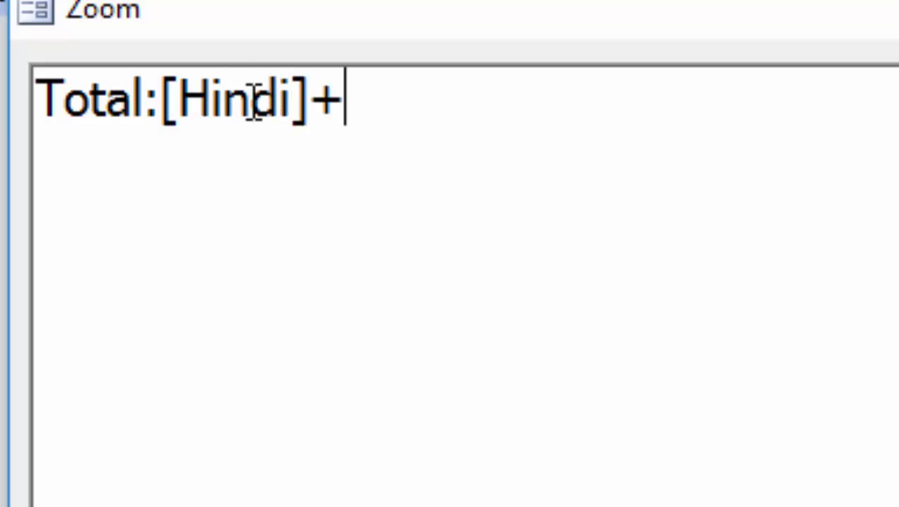
pyautogui.write('[Eng')
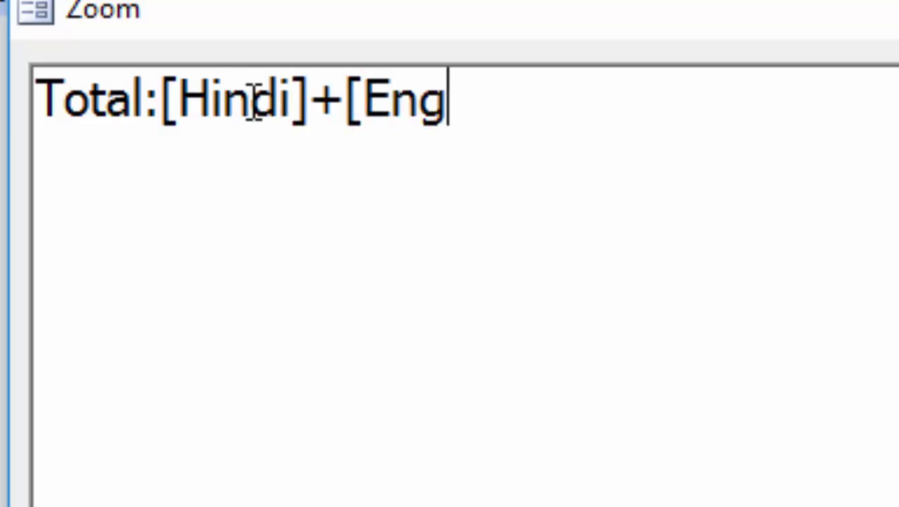
pyautogui.write('lish')
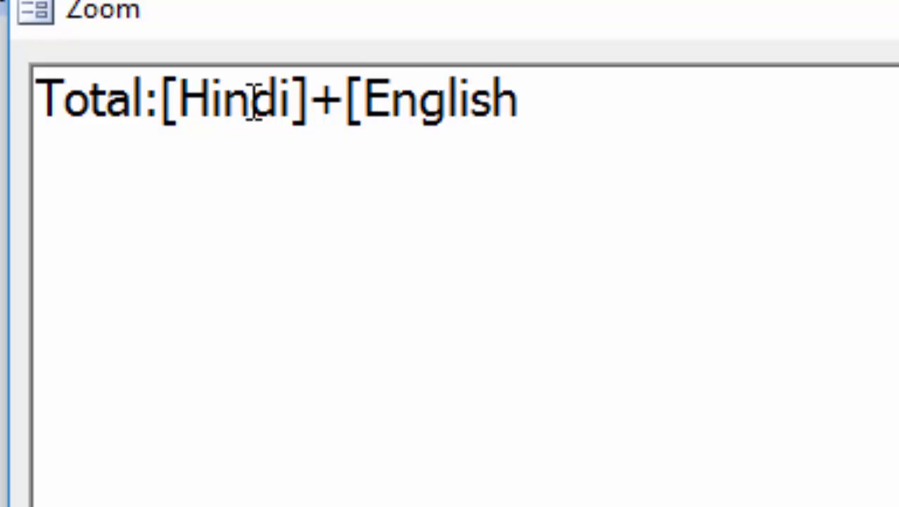
pyautogui.write(']')
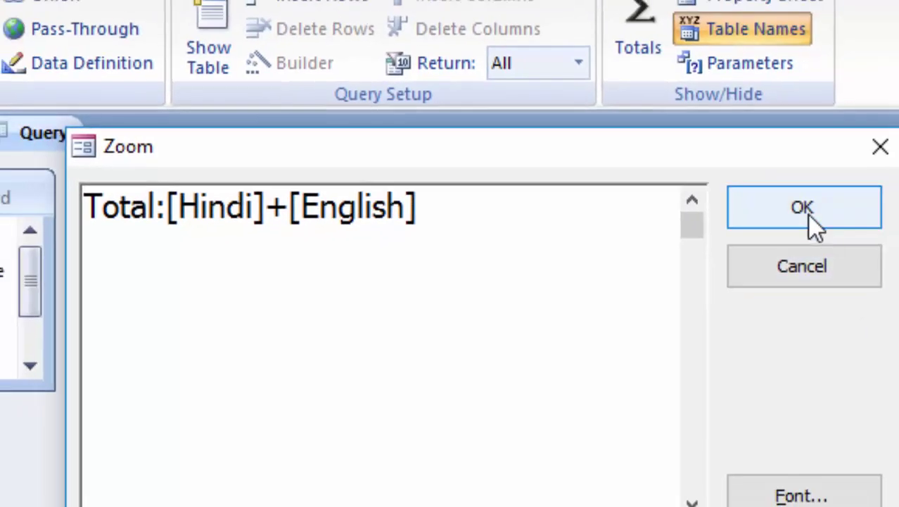
pyautogui.click(808, 211)
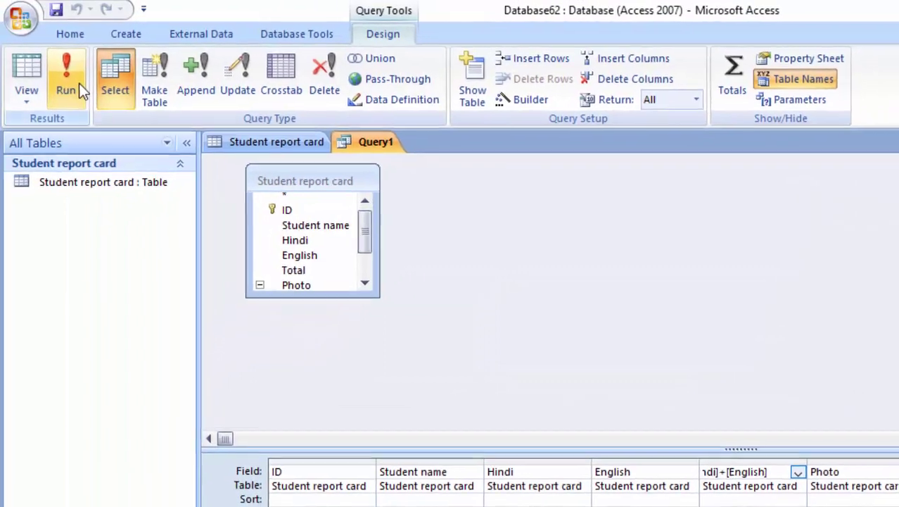
# Step: Run the query and autofit the Student name column in the results
pyautogui.click(74, 83)
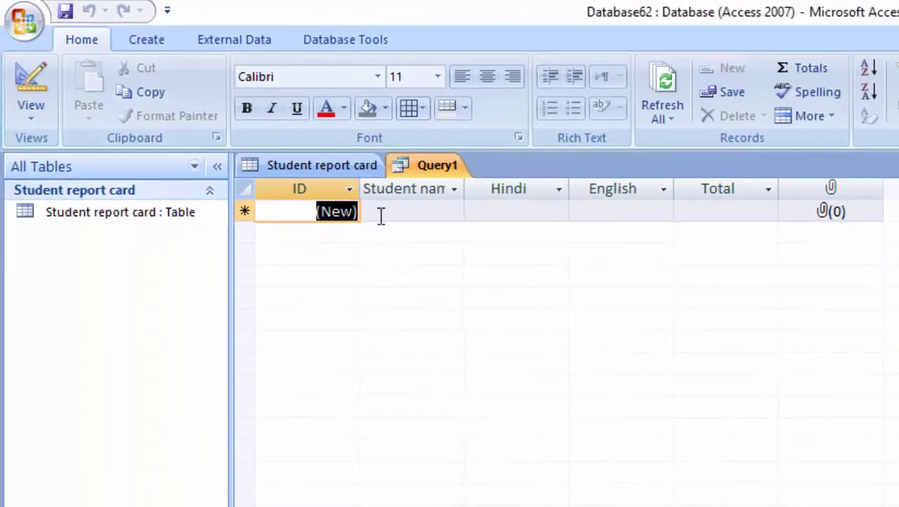
pyautogui.click(411, 214)
pyautogui.doubleClick(465, 191)
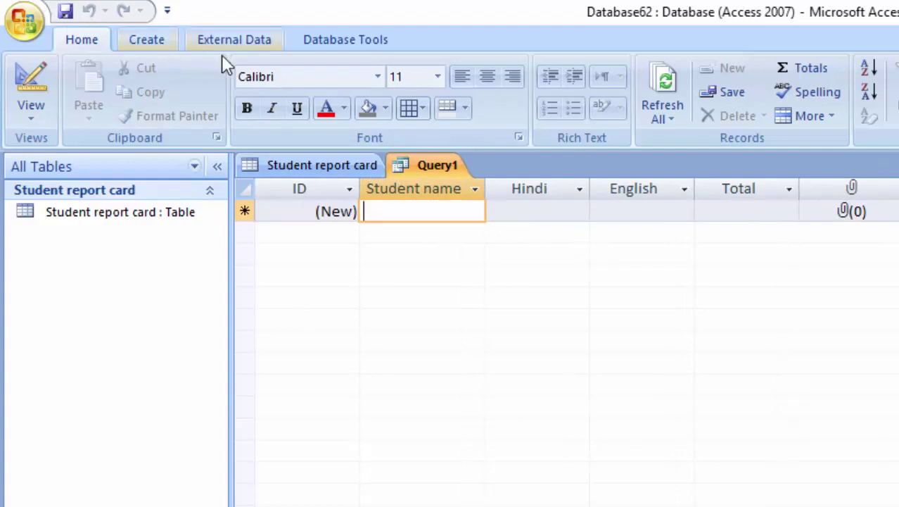
# Step: Launch the Form Wizard from More Forms on the Create tab
pyautogui.click(148, 40)
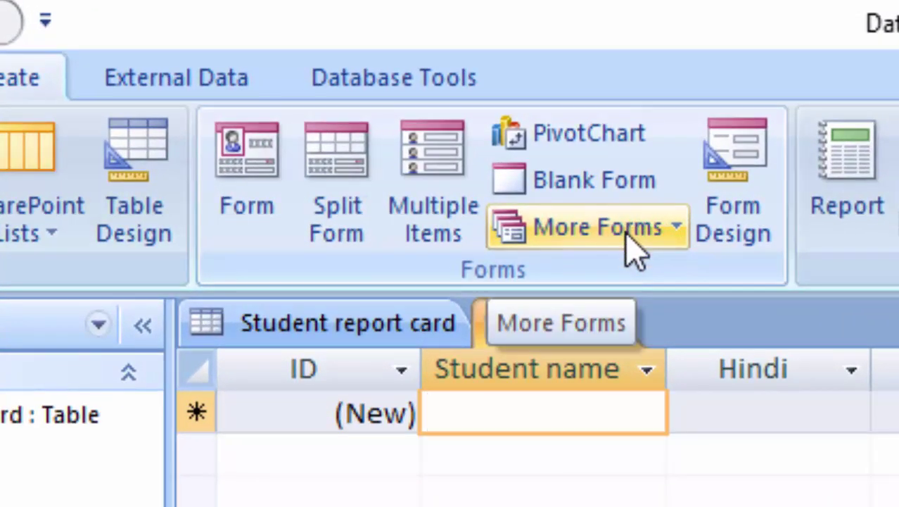
pyautogui.click(676, 239)
pyautogui.click(676, 241)
pyautogui.click(677, 241)
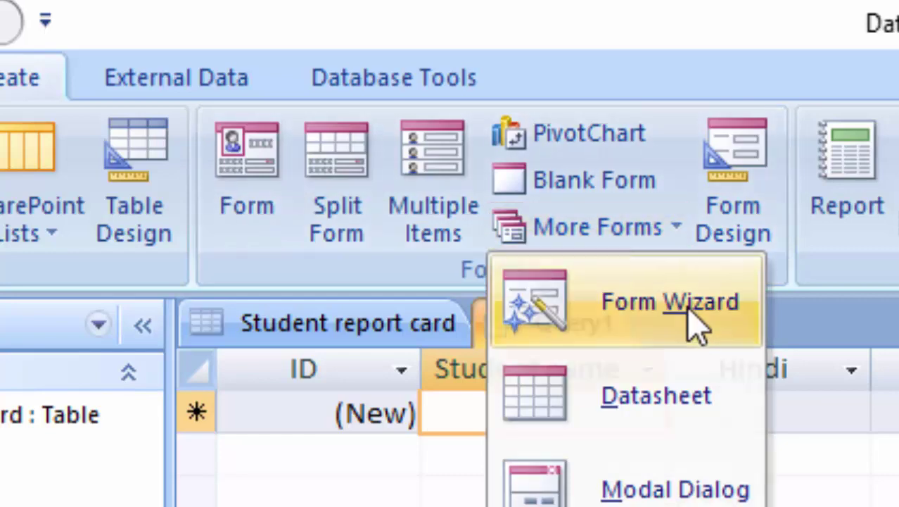
pyautogui.click(688, 314)
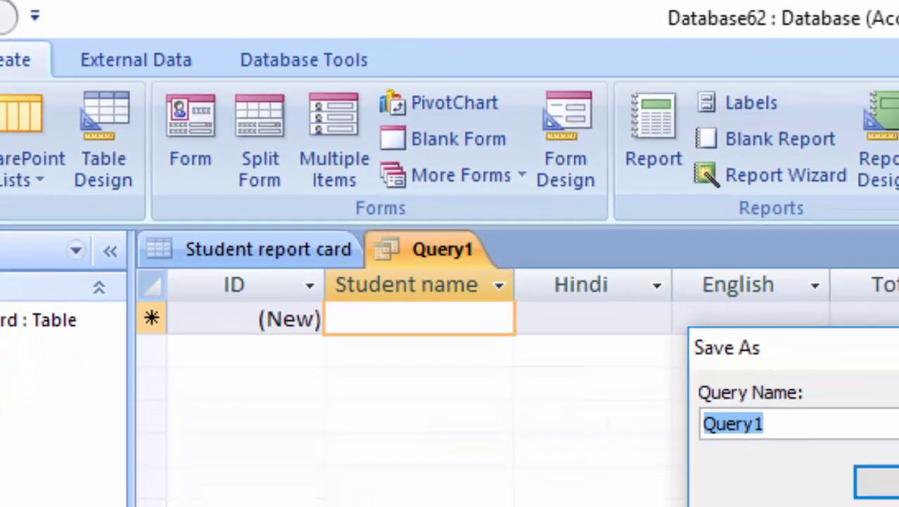
# Step: Save the query as 'Report card' and include all its fields in the form
pyautogui.press('BackSpace')
pyautogui.write('R')
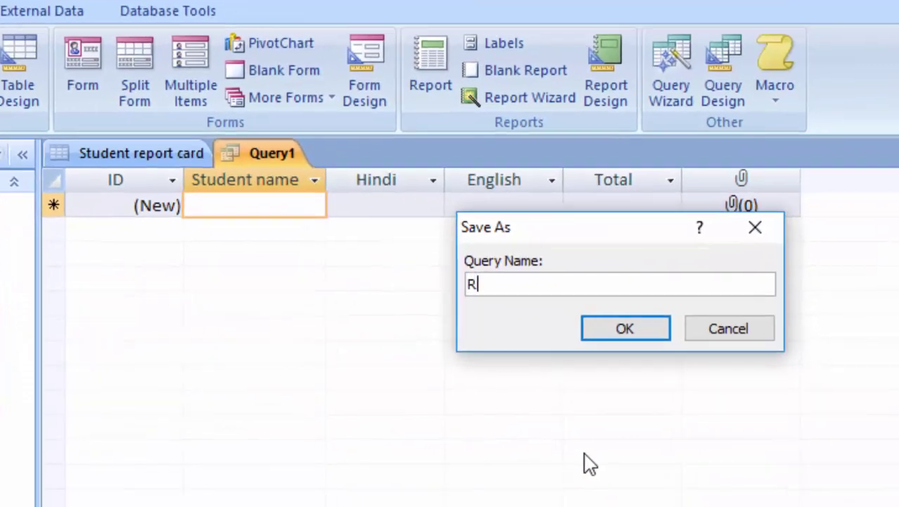
pyautogui.write('eport c')
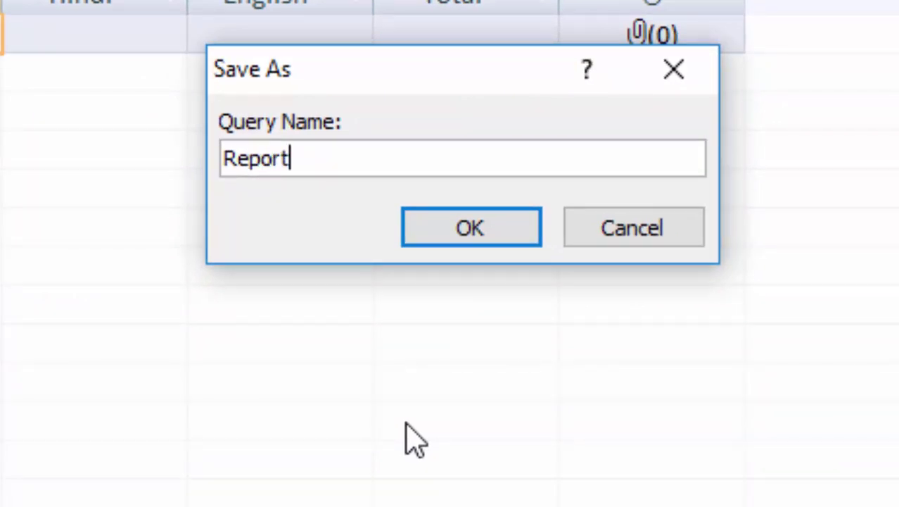
pyautogui.write('ard')
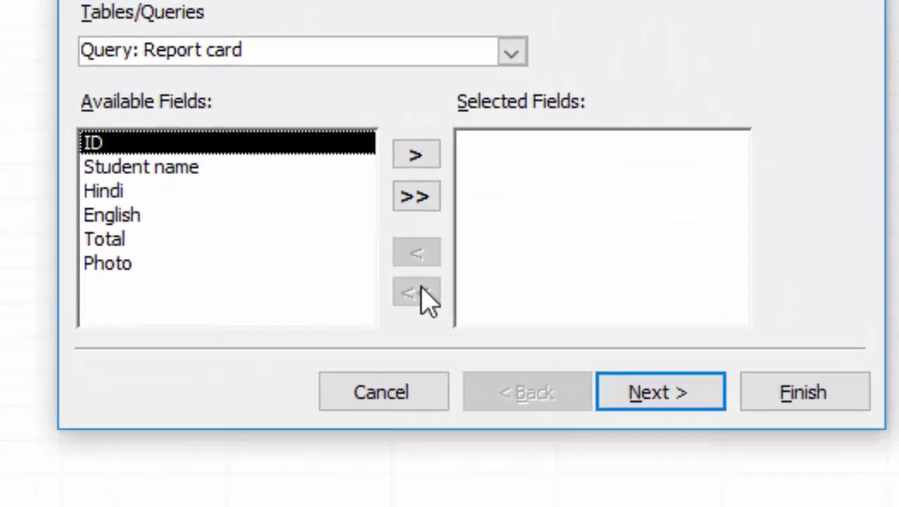
pyautogui.click(416, 198)
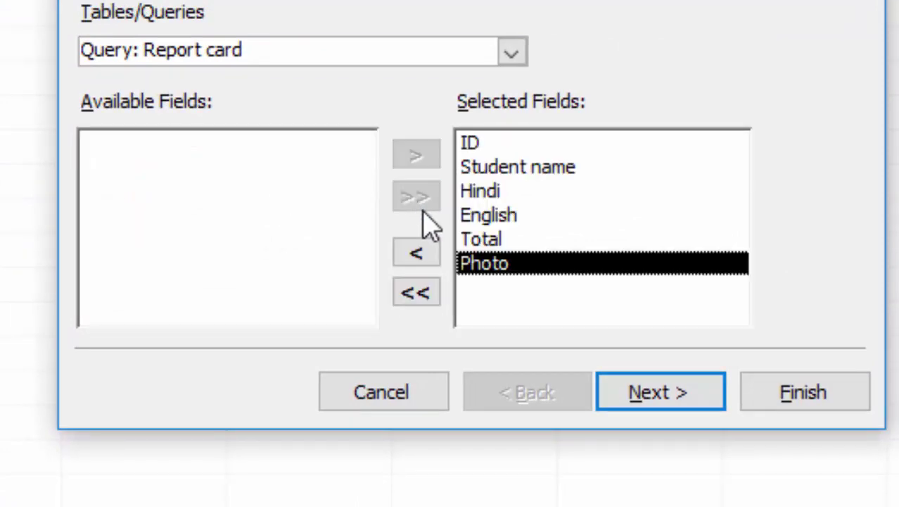
# Step: Choose the Tabular layout and the Equity style for the form
pyautogui.click(479, 425)
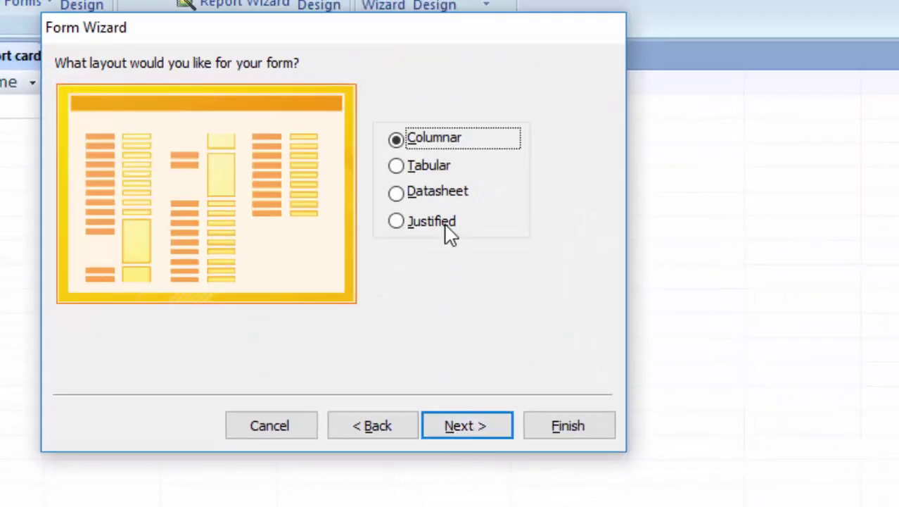
pyautogui.click(435, 171)
pyautogui.click(458, 429)
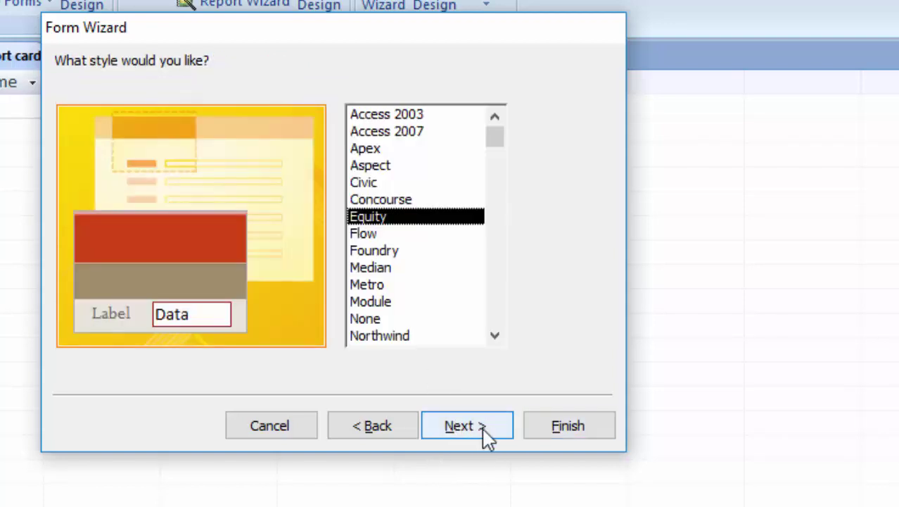
pyautogui.click(485, 436)
# Step: Finish the wizard and switch the new Report card form to Design View
pyautogui.click(570, 431)
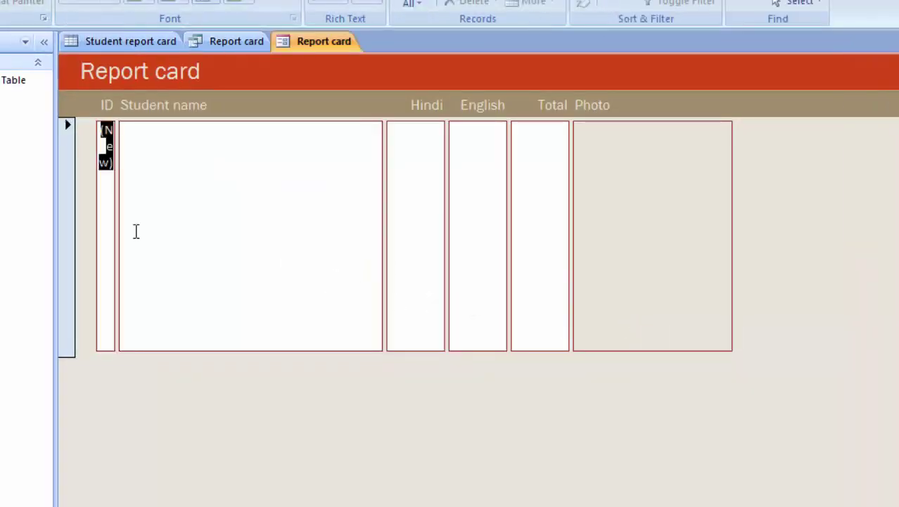
pyautogui.click(121, 180)
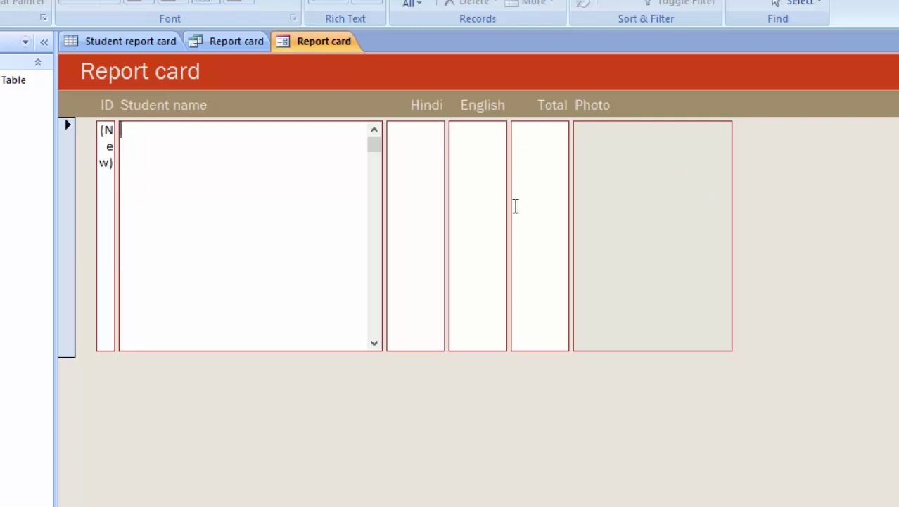
pyautogui.click(22, 78)
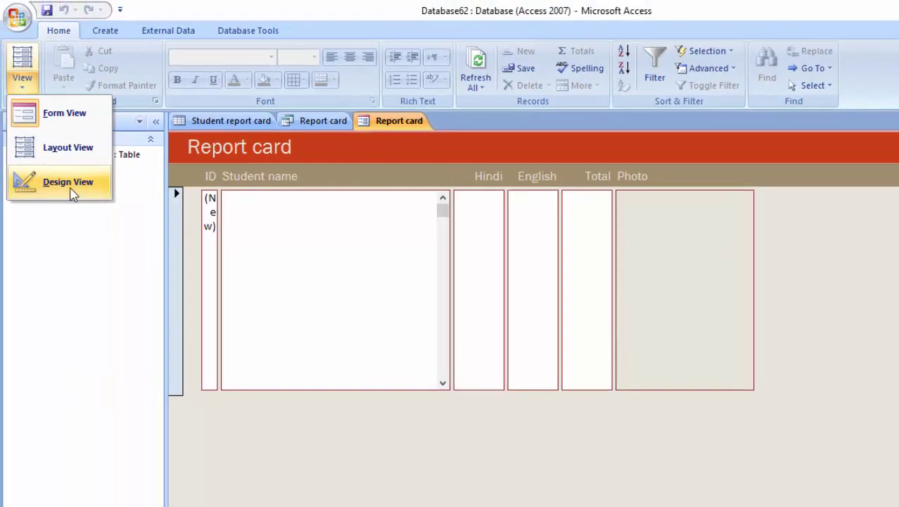
pyautogui.click(64, 181)
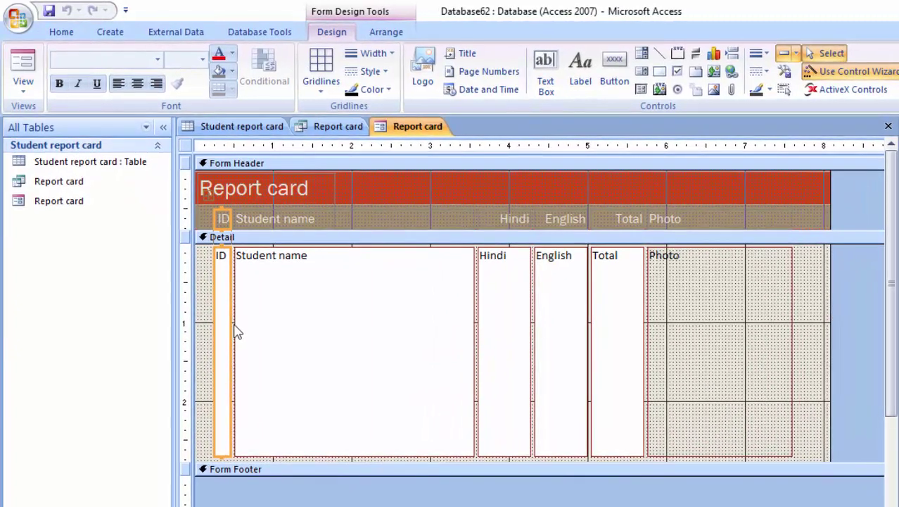
# Step: Select the detail row controls and drag the ID column wider
pyautogui.click(237, 321)
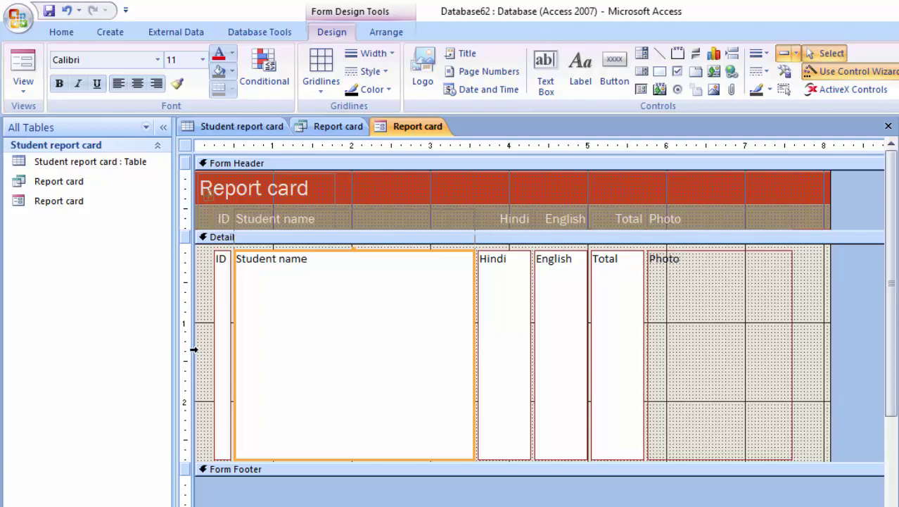
pyautogui.click(234, 360)
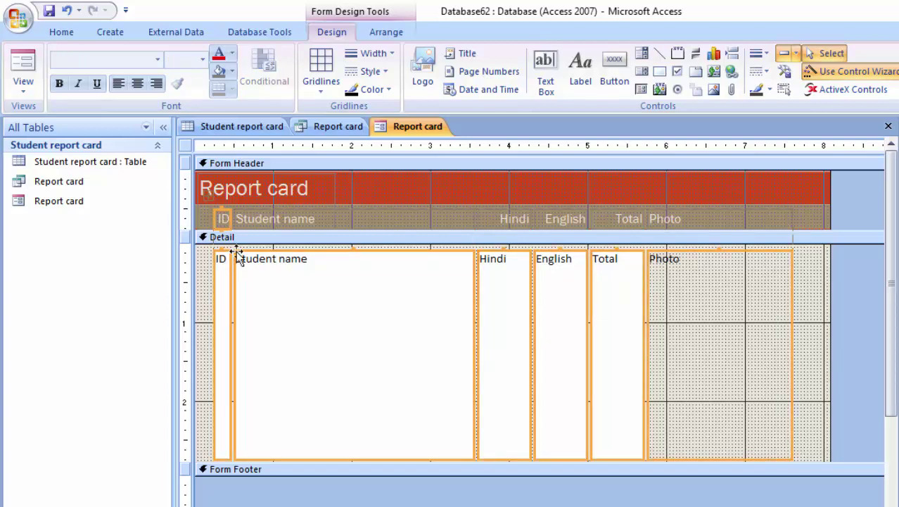
pyautogui.moveTo(240, 263); pyautogui.dragTo(259, 268)
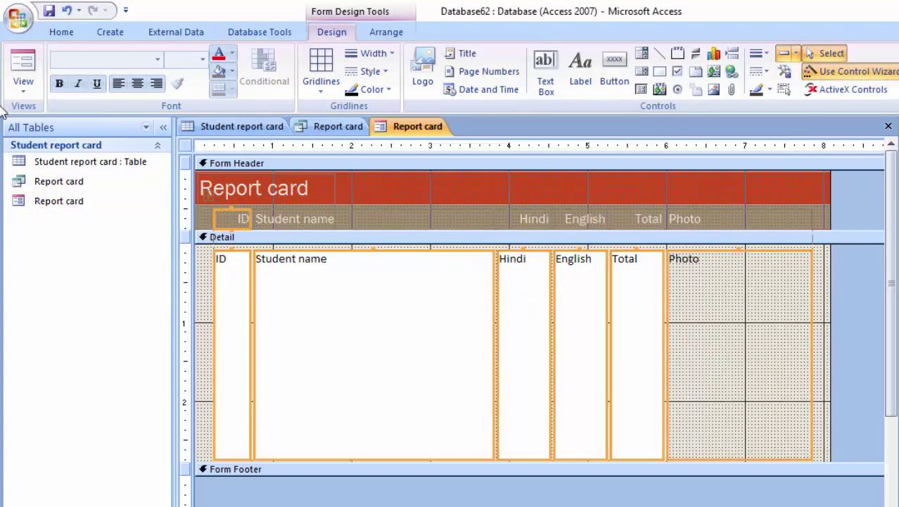
pyautogui.click(24, 88)
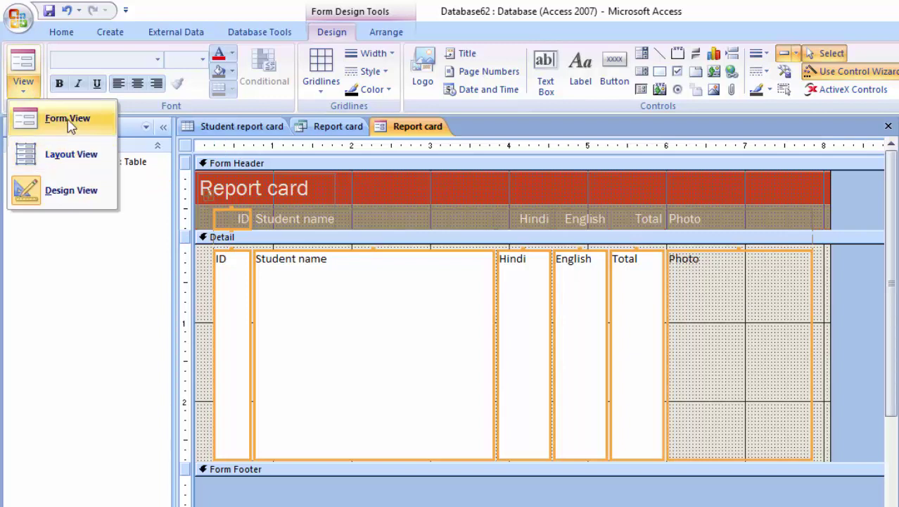
# Step: Widen the ID column by dragging the Student name box's left edge right
pyautogui.click(235, 275)
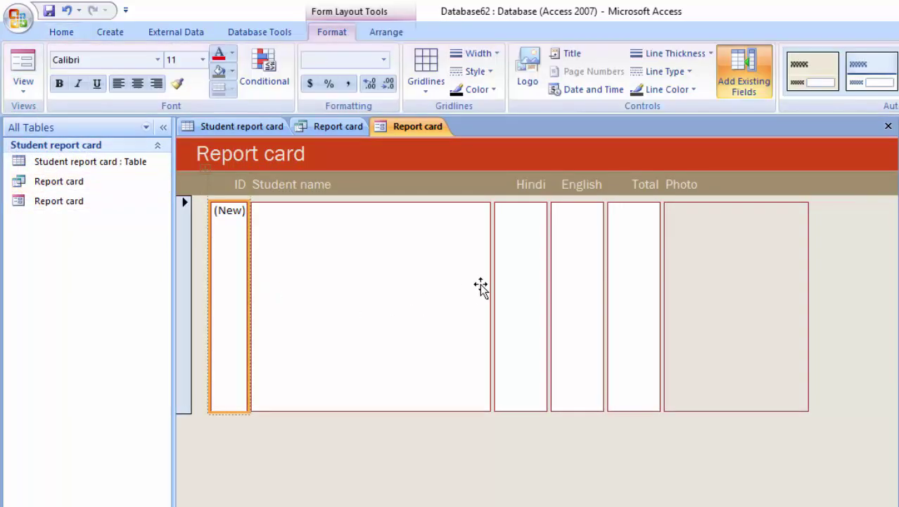
pyautogui.click(490, 280)
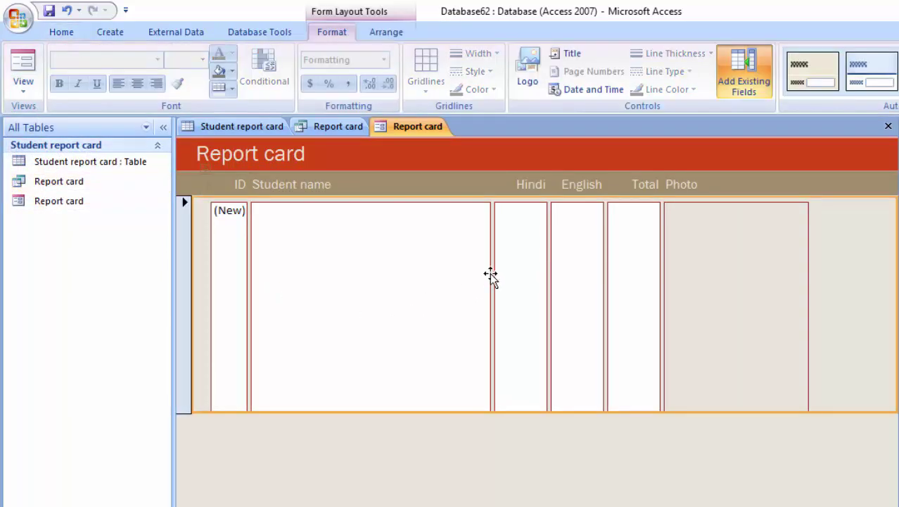
pyautogui.click(487, 277)
pyautogui.moveTo(253, 274); pyautogui.dragTo(294, 280)
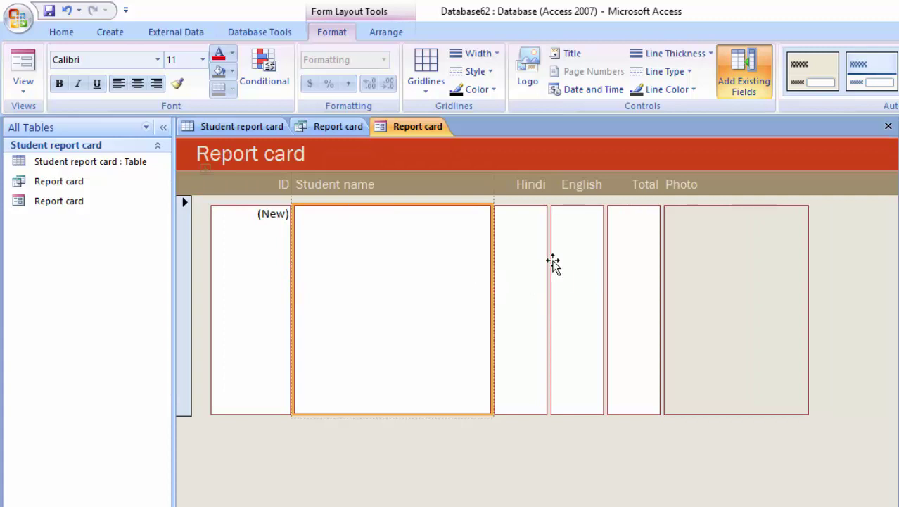
pyautogui.click(717, 270)
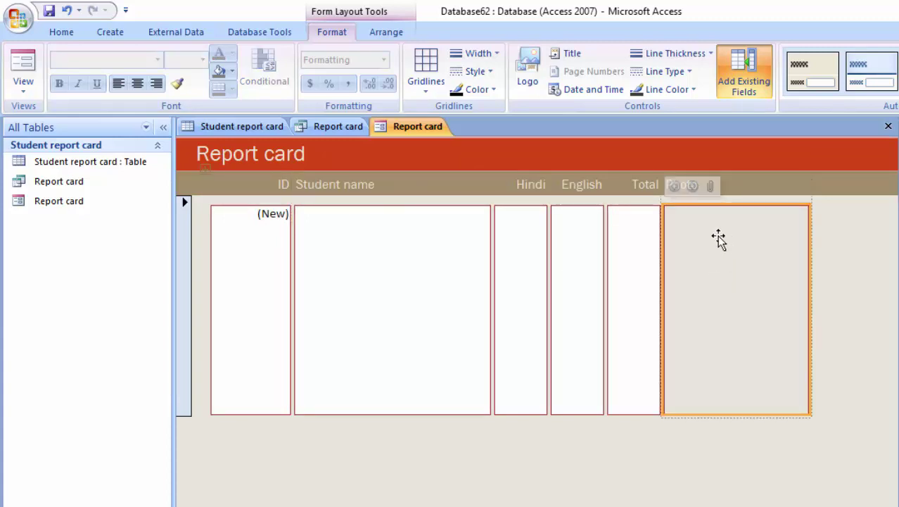
# Step: Switch to Design View and drag the section bars down to enlarge the header
pyautogui.click(23, 83)
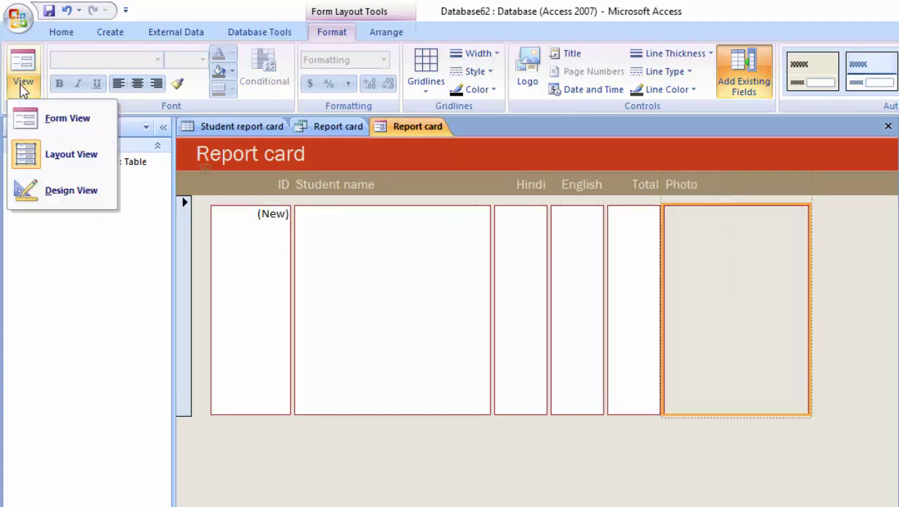
pyautogui.click(71, 189)
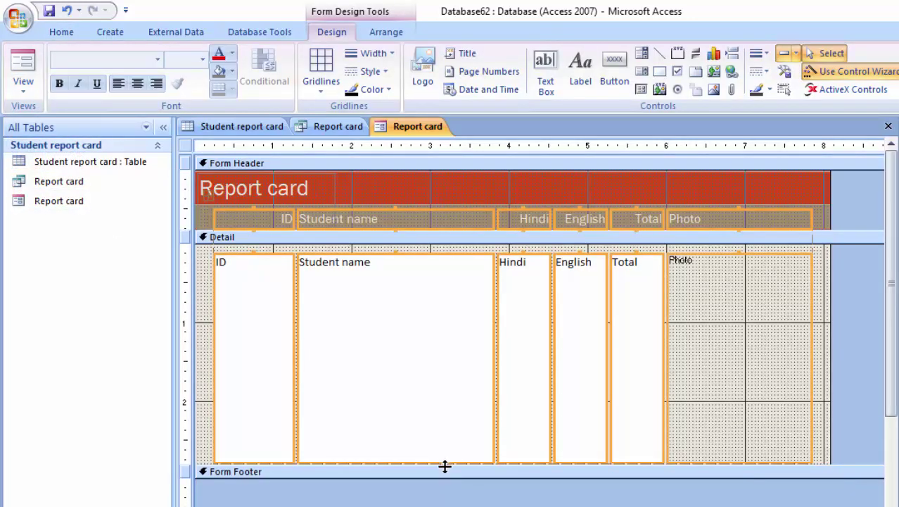
pyautogui.moveTo(444, 464); pyautogui.dragTo(446, 504)
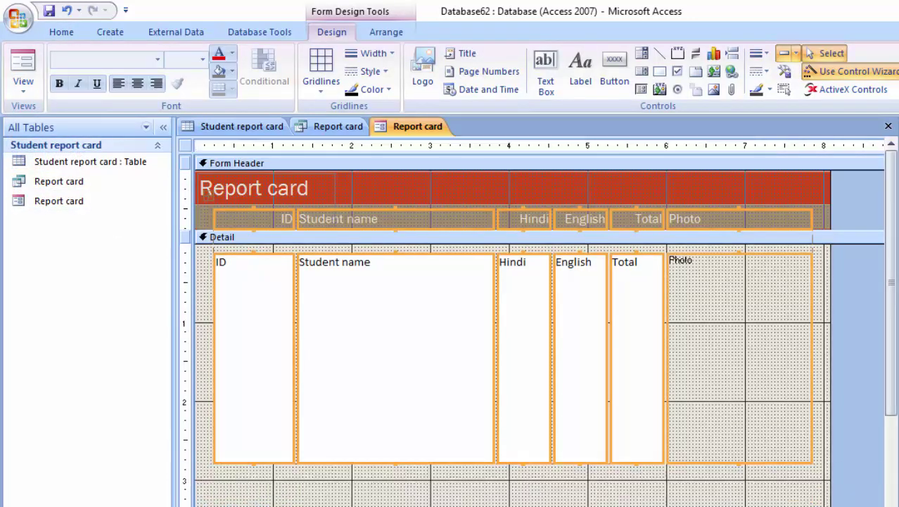
pyautogui.moveTo(522, 233); pyautogui.dragTo(523, 265)
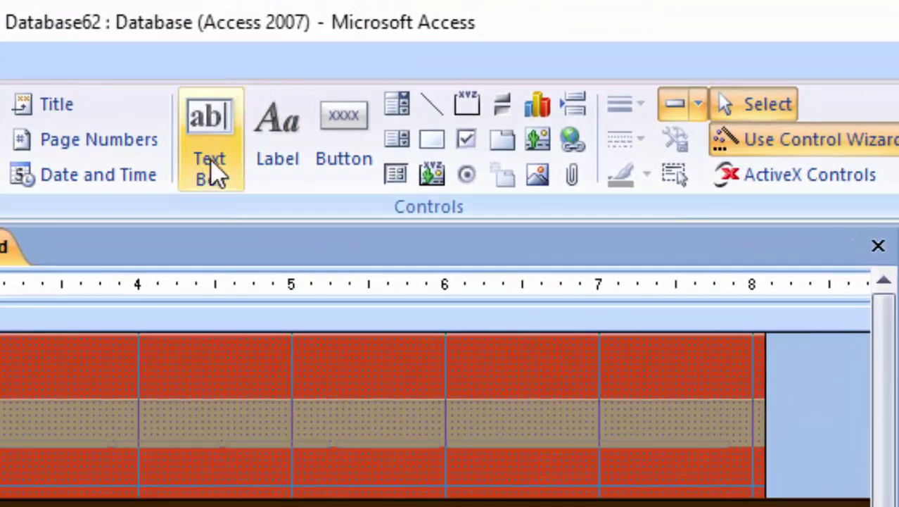
# Step: Draw a header label reading 'Marksheet Prepared by class techer'
pyautogui.click(276, 144)
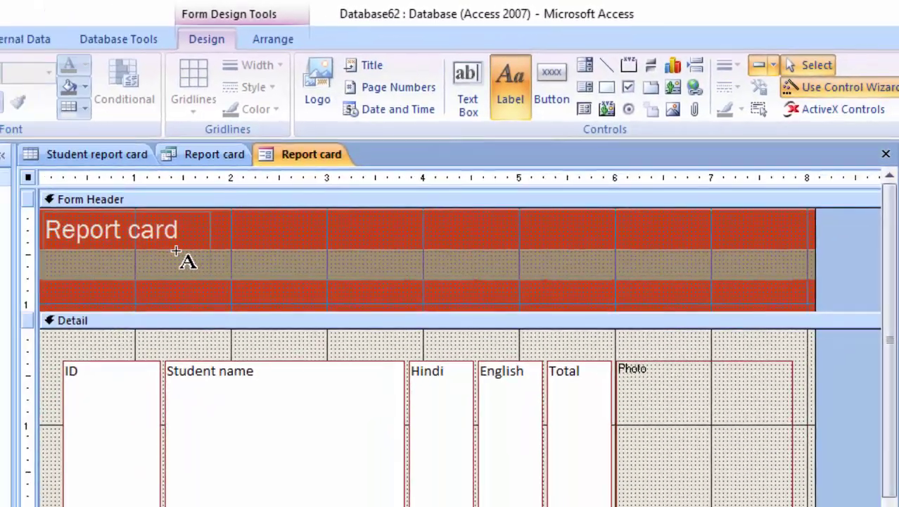
pyautogui.moveTo(250, 278); pyautogui.dragTo(458, 291)
pyautogui.write('Mar')
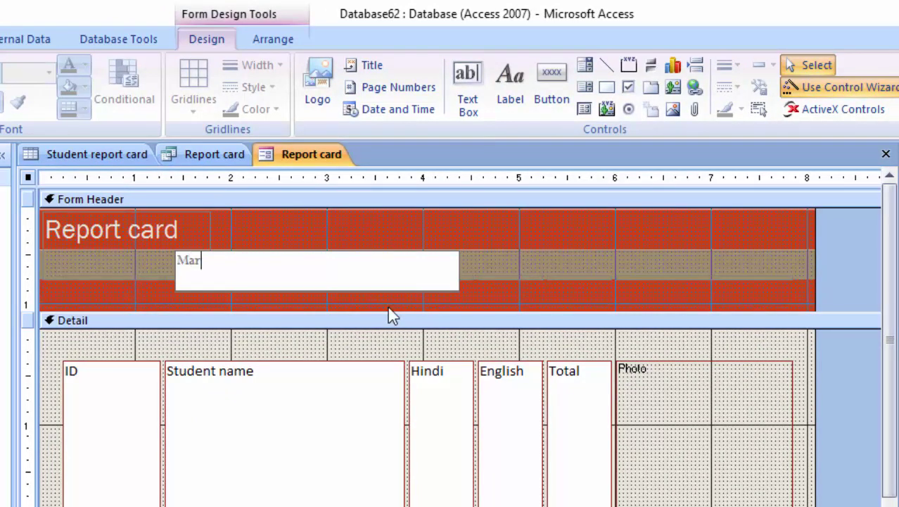
pyautogui.write('ksheet Prepared by class techer')
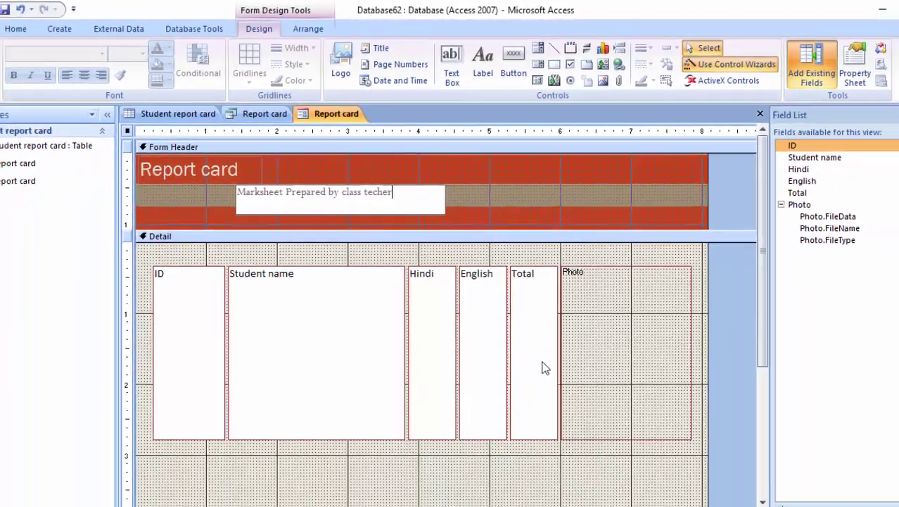
pyautogui.click(661, 348)
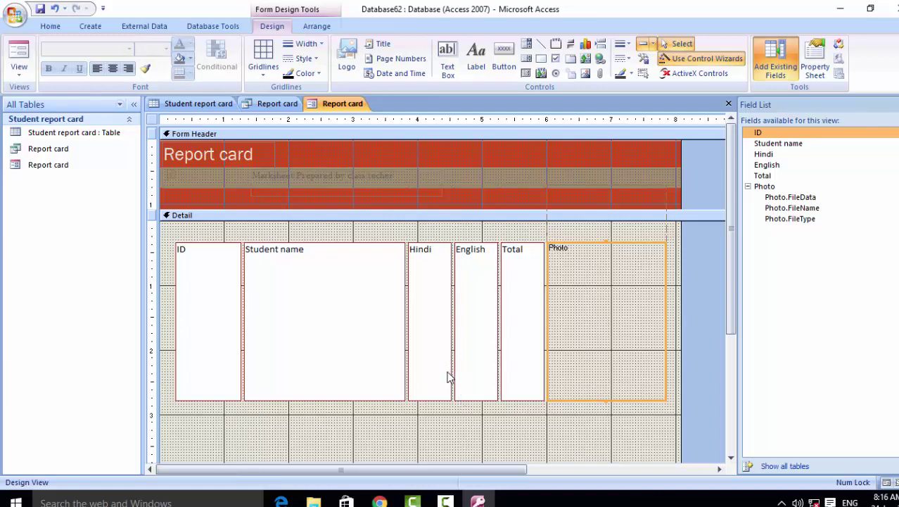
# Step: Place a text-labelled Find Record command button named Find below the ID field
pyautogui.click(503, 56)
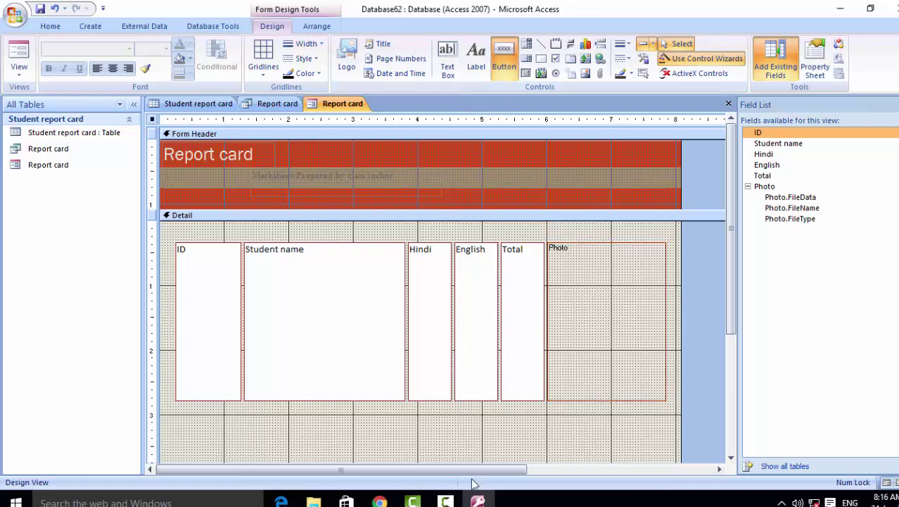
pyautogui.scroll(-5, 445, 422)
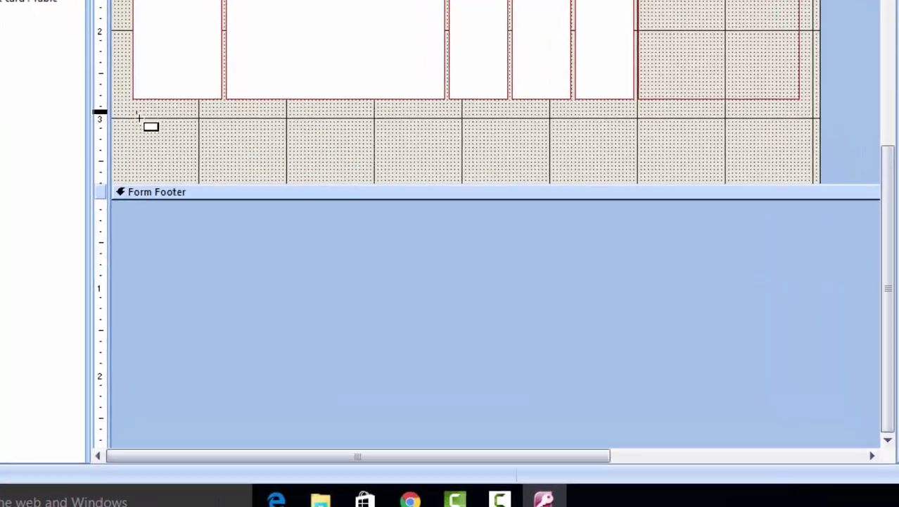
pyautogui.moveTo(179, 216); pyautogui.dragTo(220, 243)
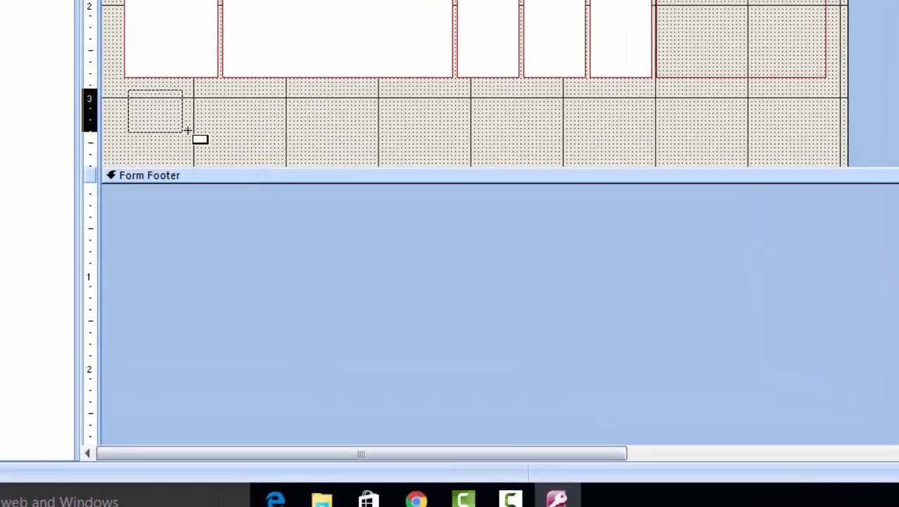
pyautogui.moveTo(188, 130); pyautogui.dragTo(213, 135)
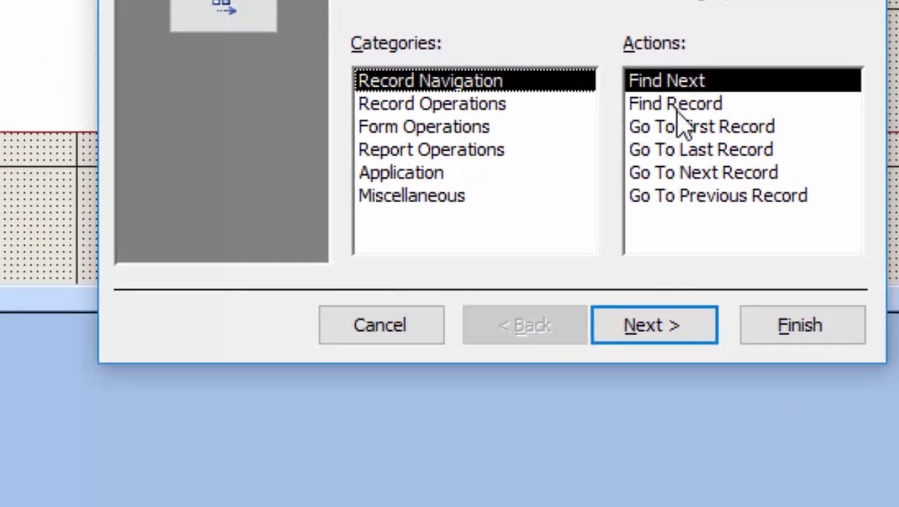
pyautogui.click(646, 70)
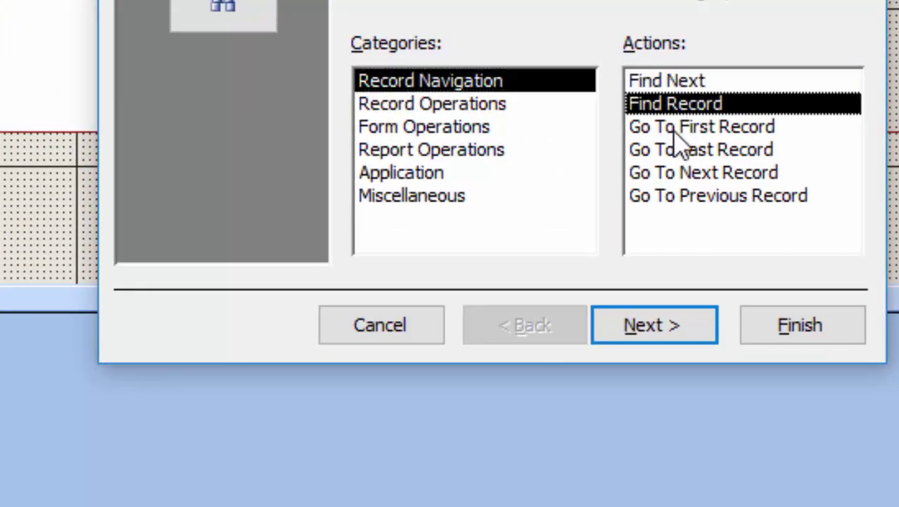
pyautogui.click(679, 325)
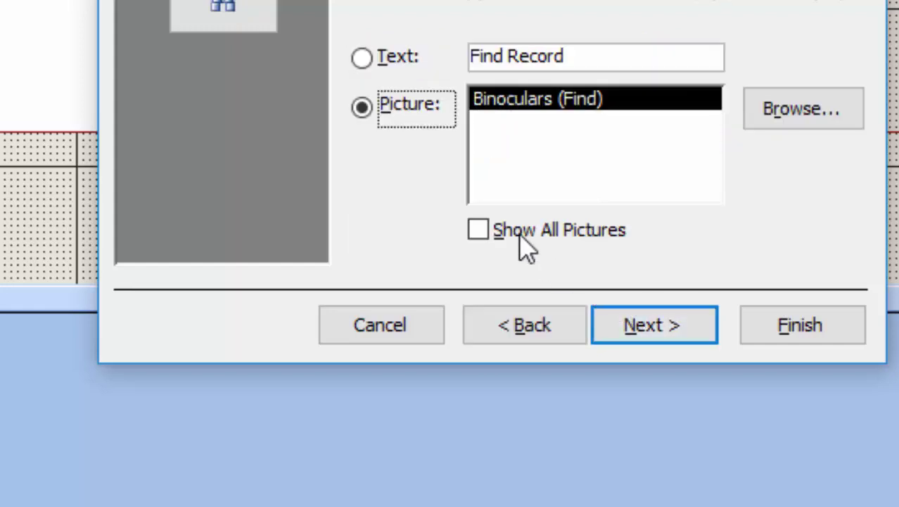
pyautogui.click(402, 70)
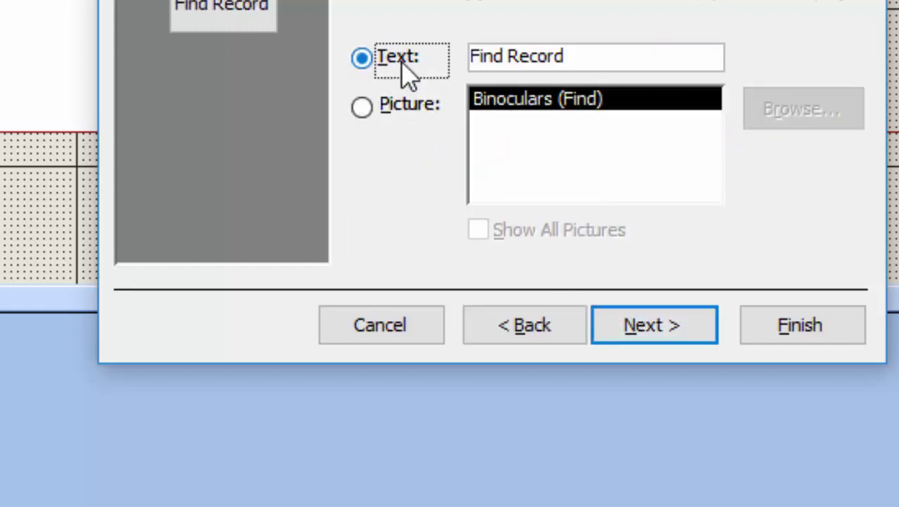
pyautogui.click(642, 334)
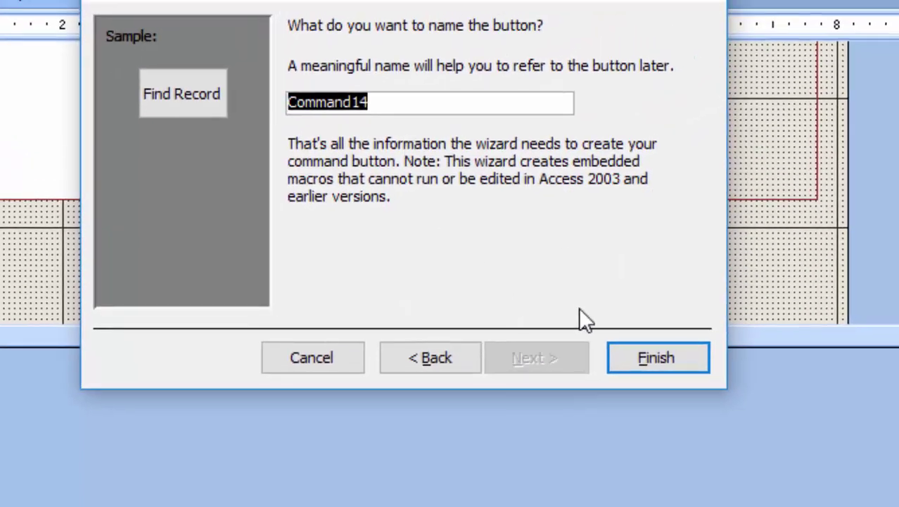
pyautogui.press('BackSpace')
pyautogui.write('Find')
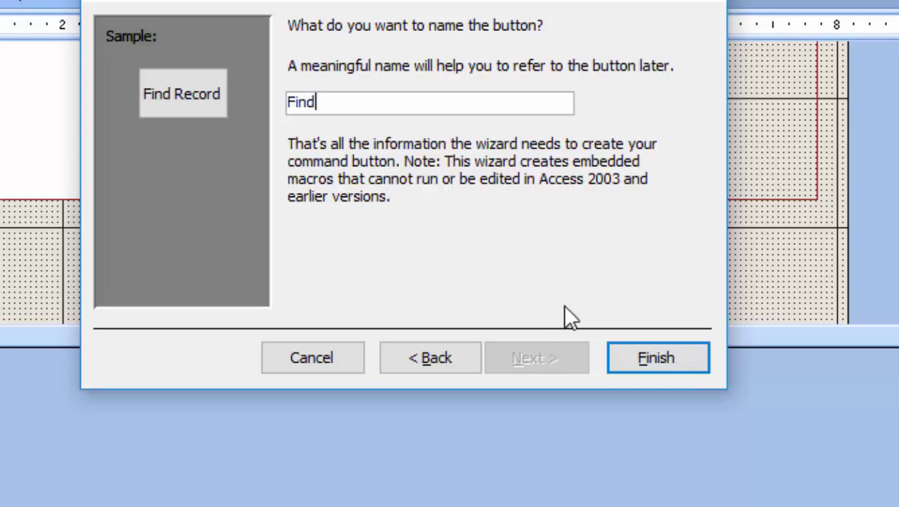
pyautogui.click(665, 358)
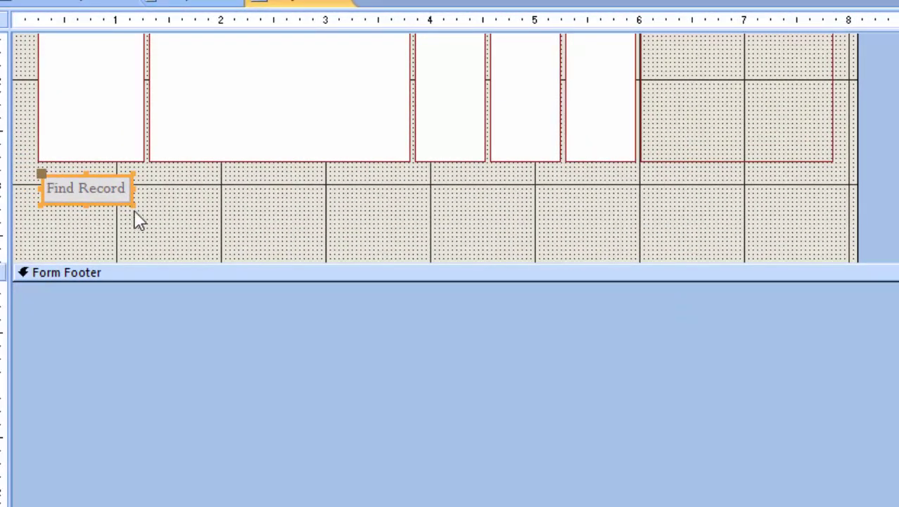
# Step: Enlarge Find Record slightly and add a text-labelled Print Record button beside it
pyautogui.moveTo(133, 205); pyautogui.dragTo(136, 210)
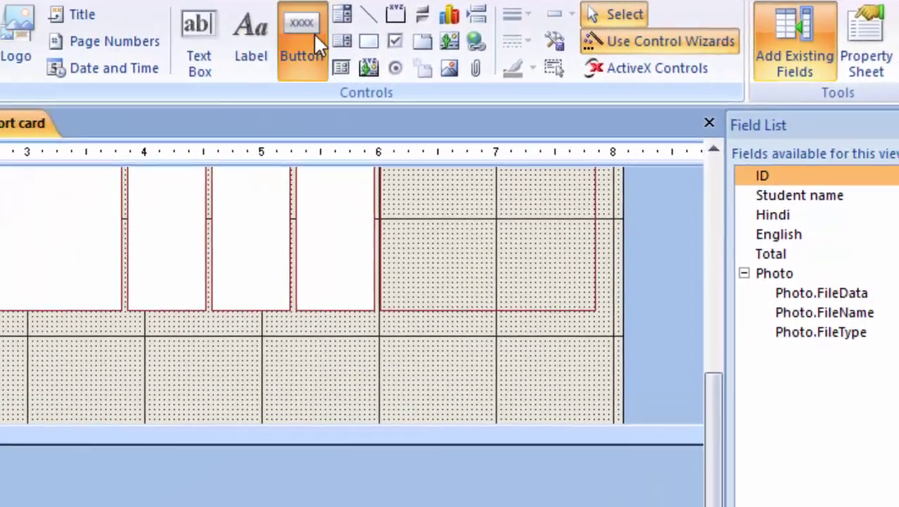
pyautogui.click(313, 35)
pyautogui.moveTo(164, 170); pyautogui.dragTo(262, 195)
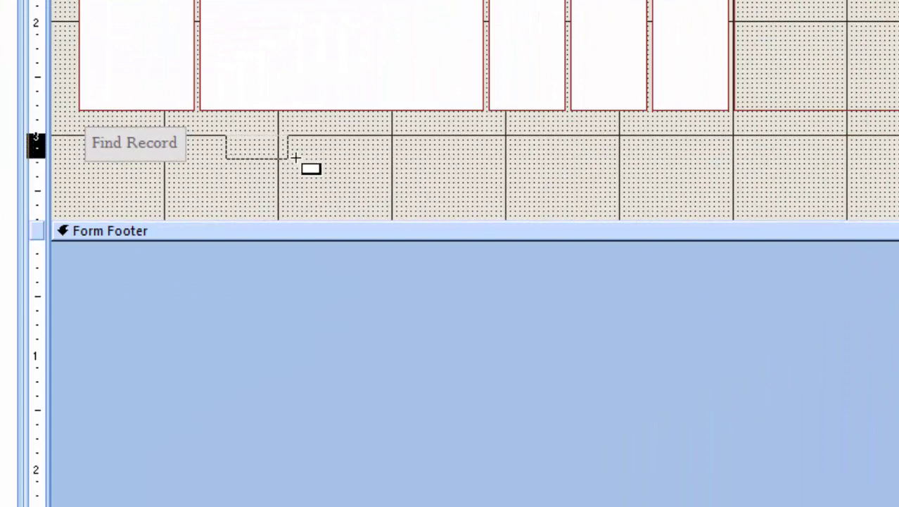
pyautogui.moveTo(323, 162); pyautogui.dragTo(325, 162)
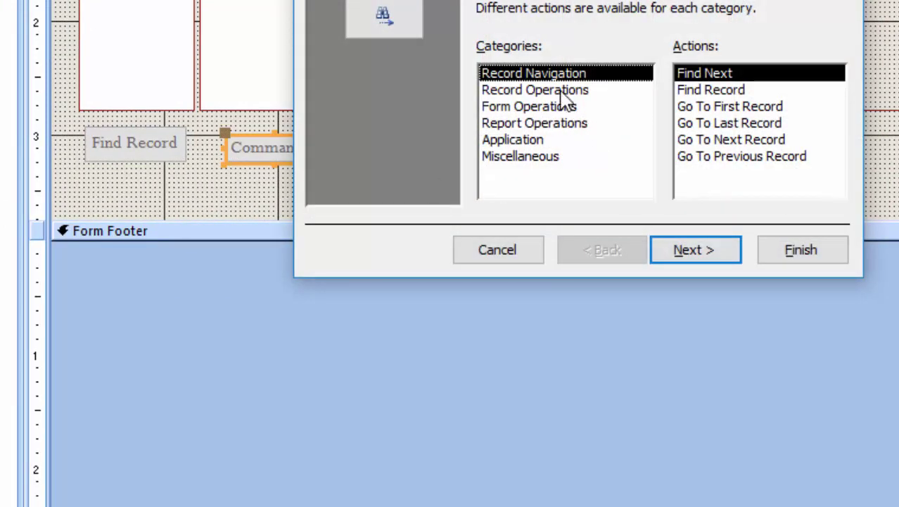
pyautogui.click(563, 92)
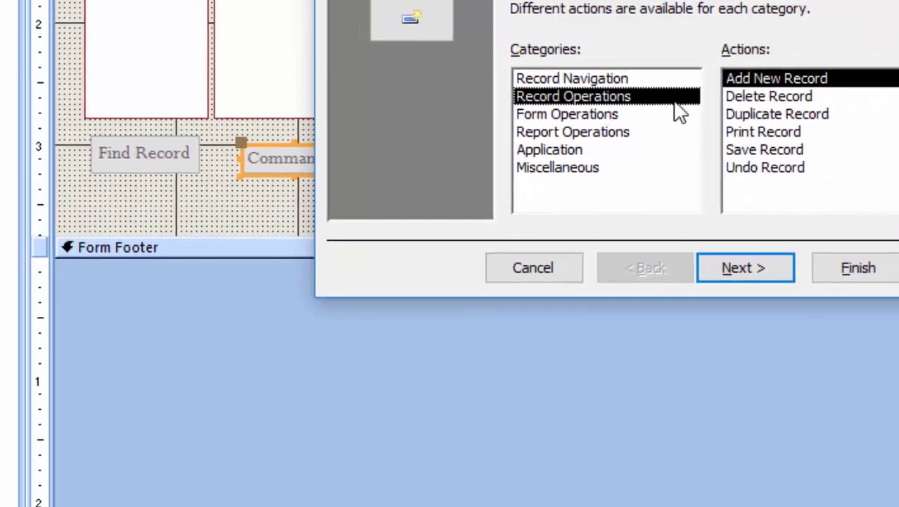
pyautogui.click(762, 132)
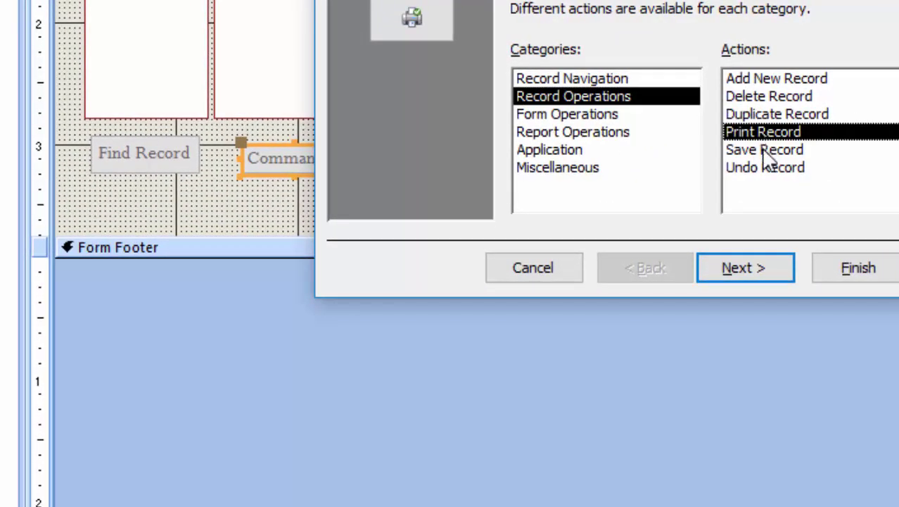
pyautogui.click(754, 269)
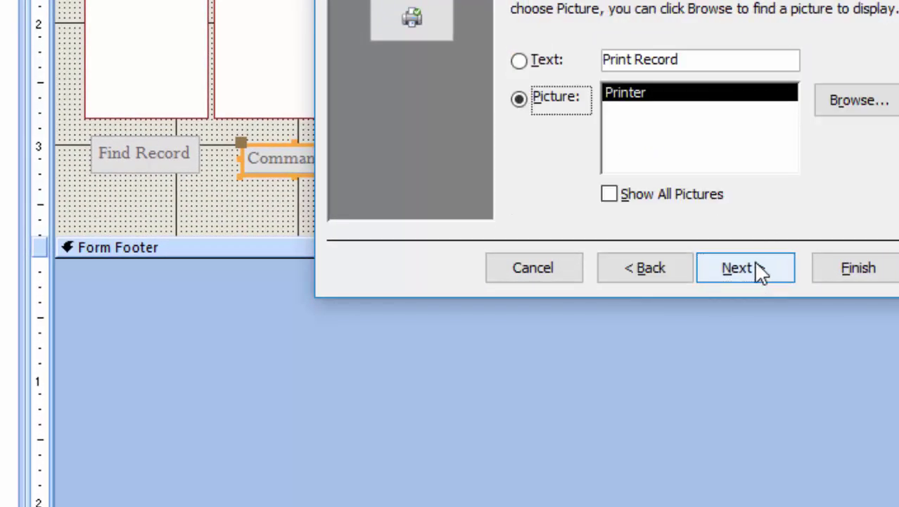
pyautogui.click(549, 62)
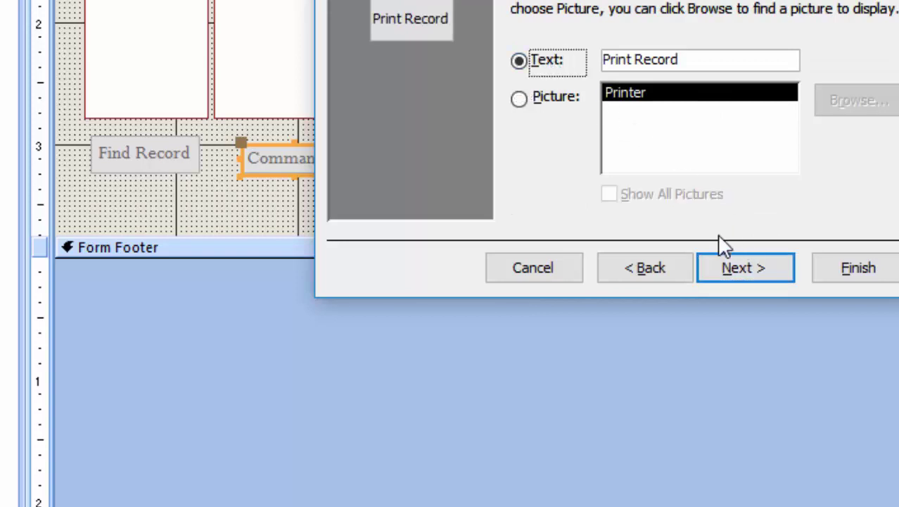
pyautogui.click(736, 271)
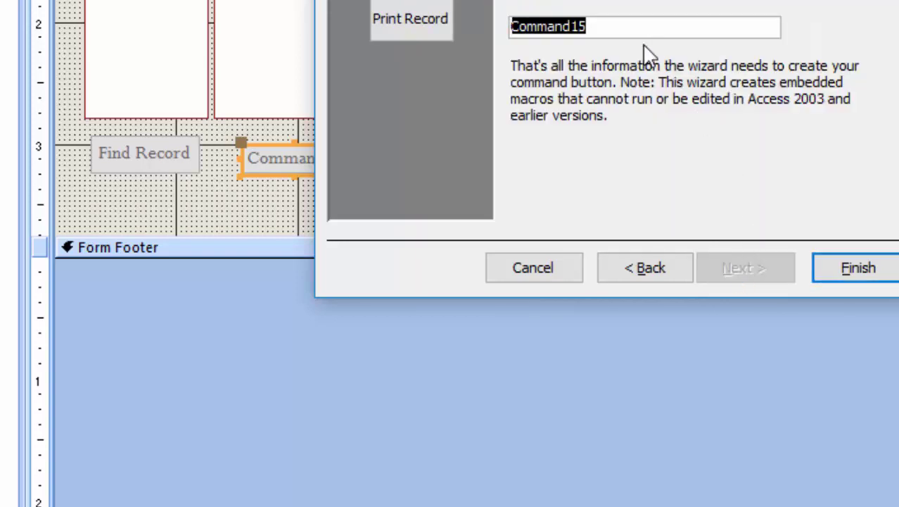
pyautogui.press('BackSpace')
pyautogui.write('Prin')
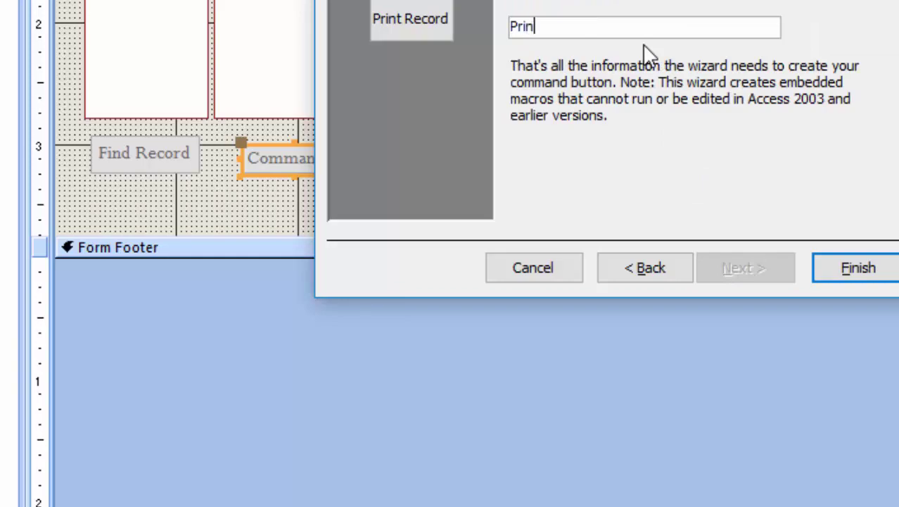
pyautogui.write('t')
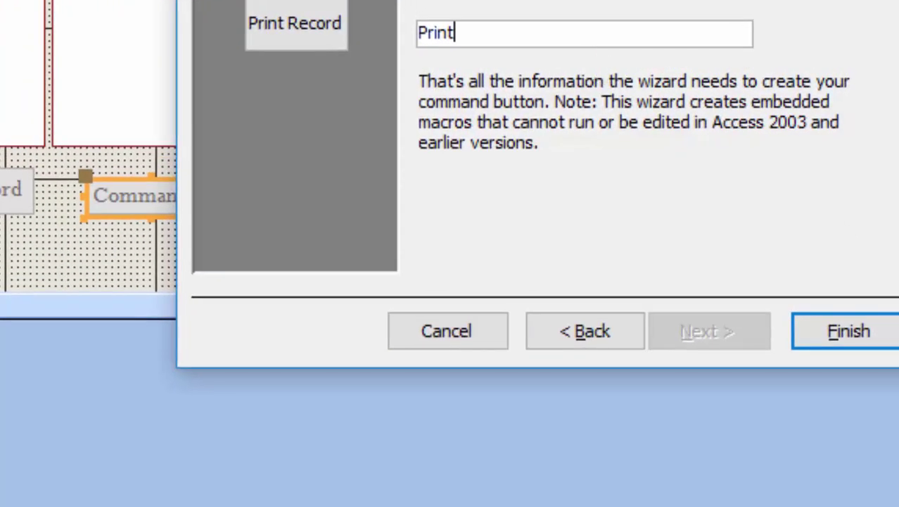
pyautogui.click(835, 333)
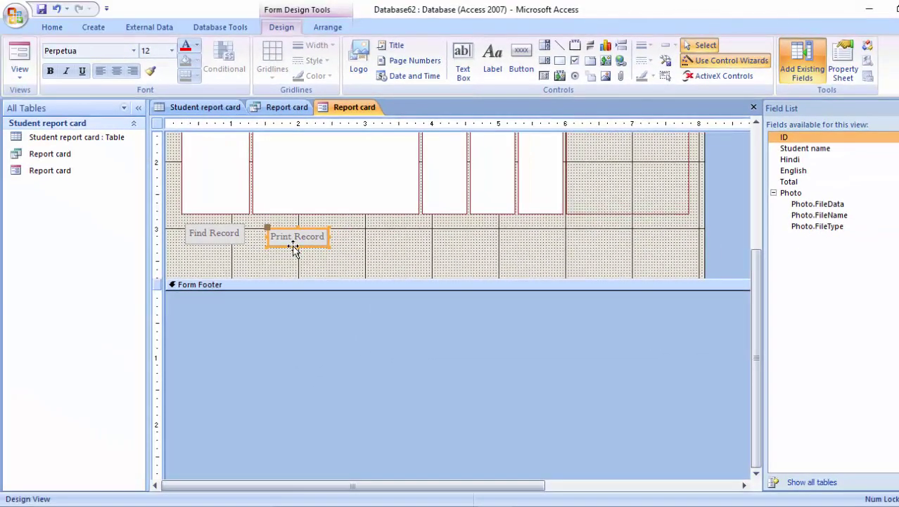
# Step: Line up the Print Record button level with the Find Record button
pyautogui.click(294, 250)
pyautogui.moveTo(294, 246); pyautogui.dragTo(295, 240)
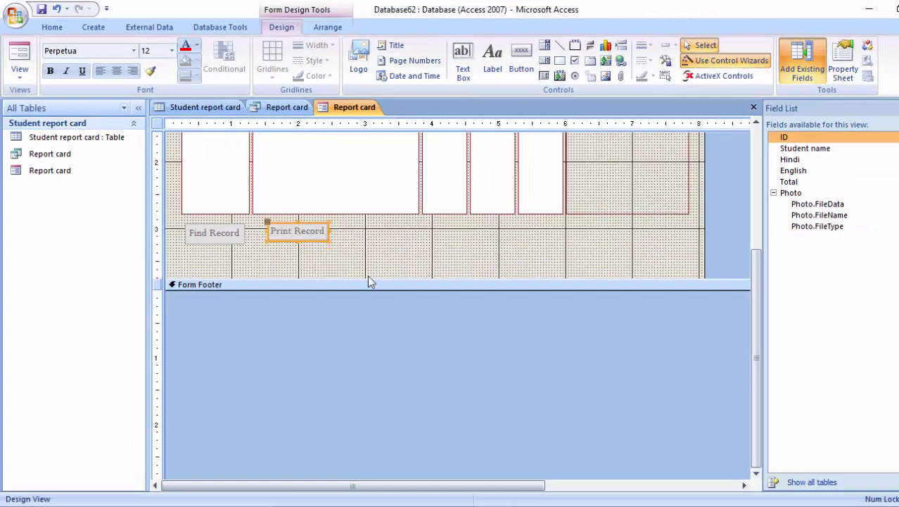
pyautogui.click(372, 242)
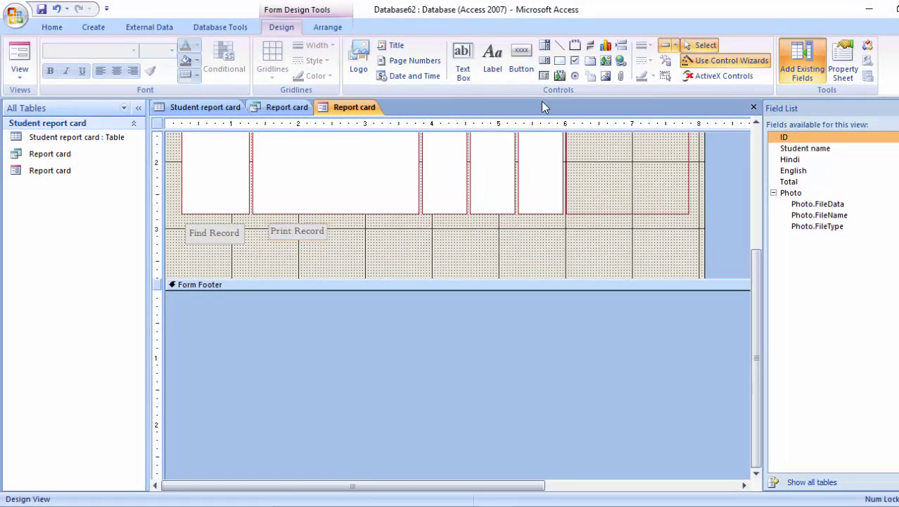
pyautogui.click(522, 62)
# Step: Add a text-labelled Go To First Record button beside Print Record
pyautogui.moveTo(338, 224); pyautogui.dragTo(387, 240)
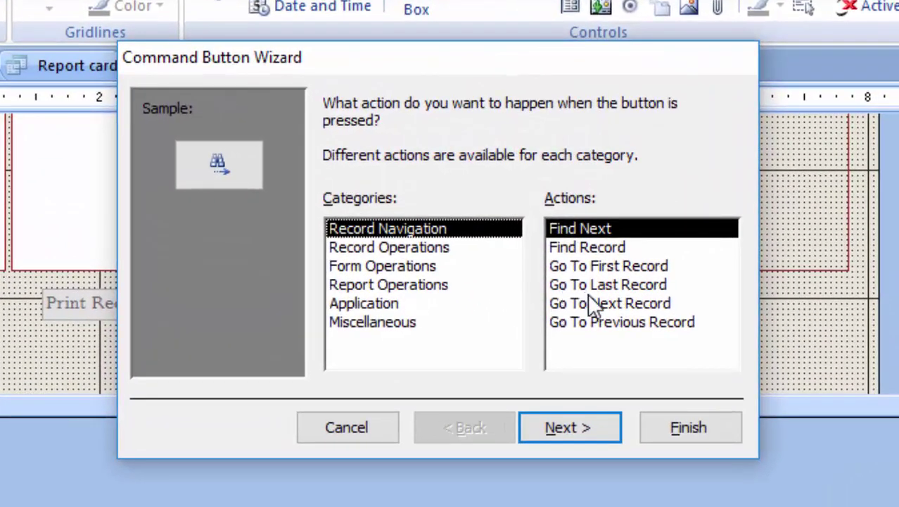
pyautogui.click(598, 288)
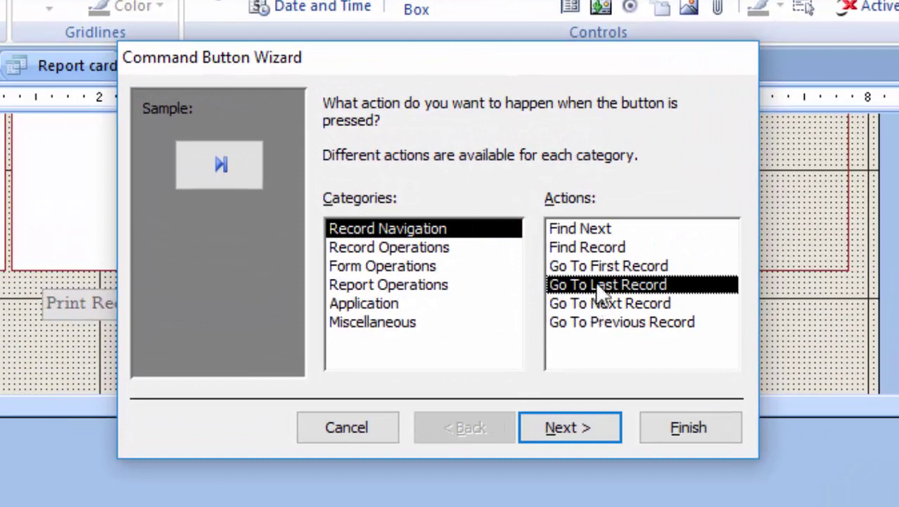
pyautogui.click(599, 265)
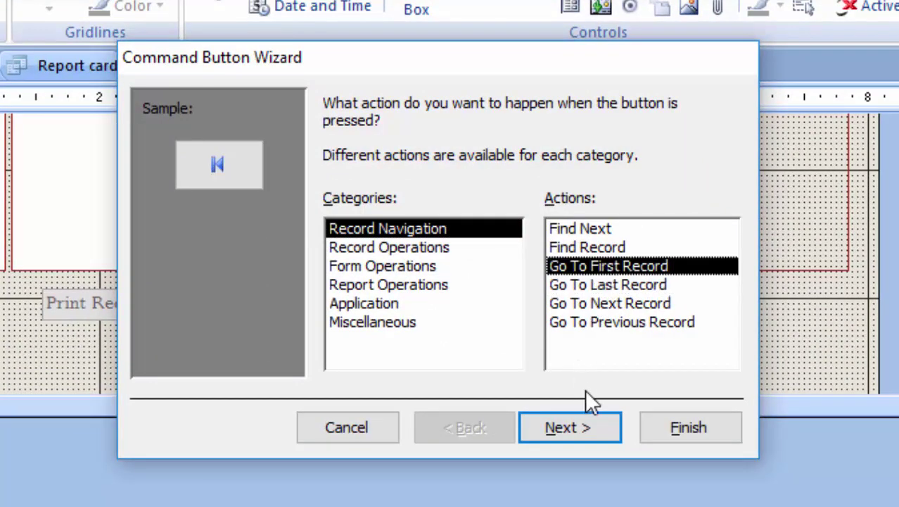
pyautogui.click(584, 420)
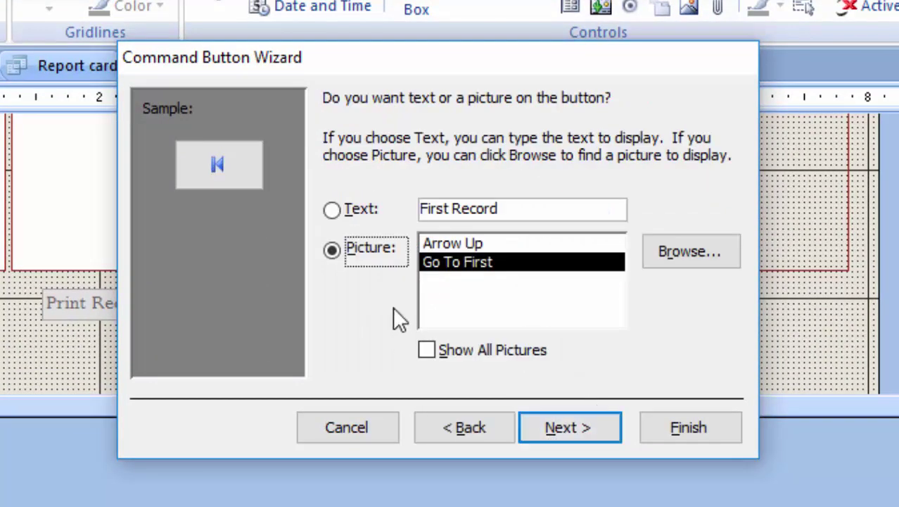
pyautogui.click(362, 210)
pyautogui.click(555, 426)
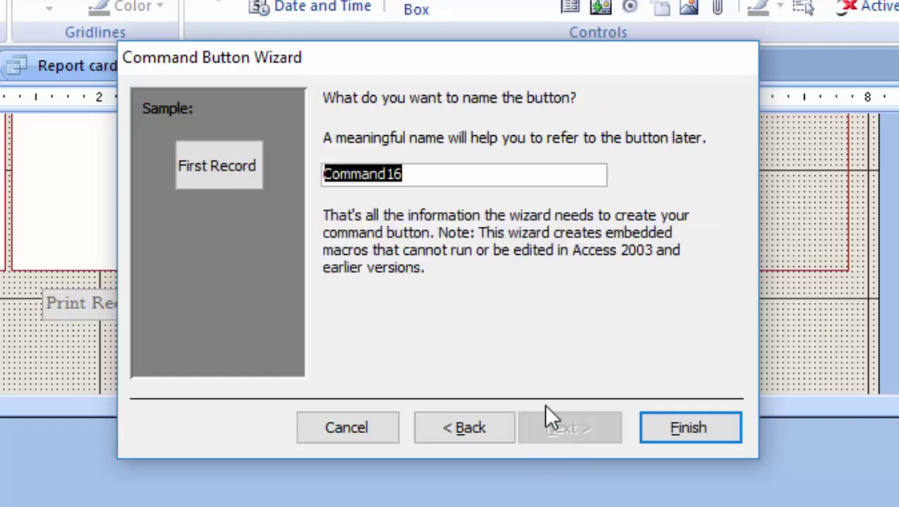
pyautogui.press('BackSpace')
pyautogui.write('First Record')
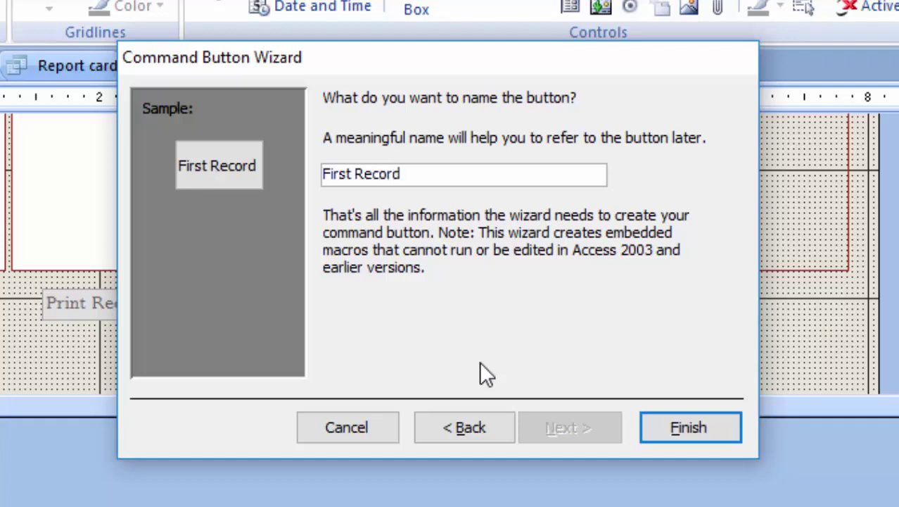
pyautogui.press('Return')
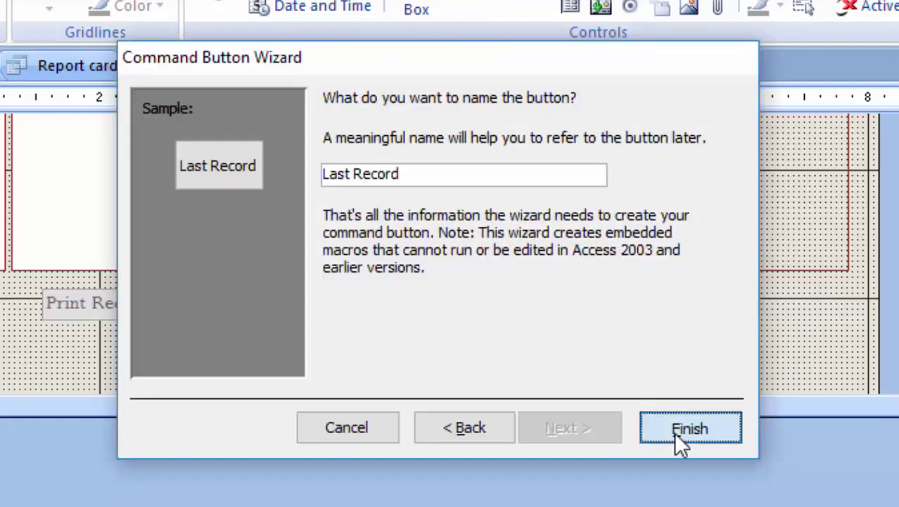
pyautogui.click(675, 430)
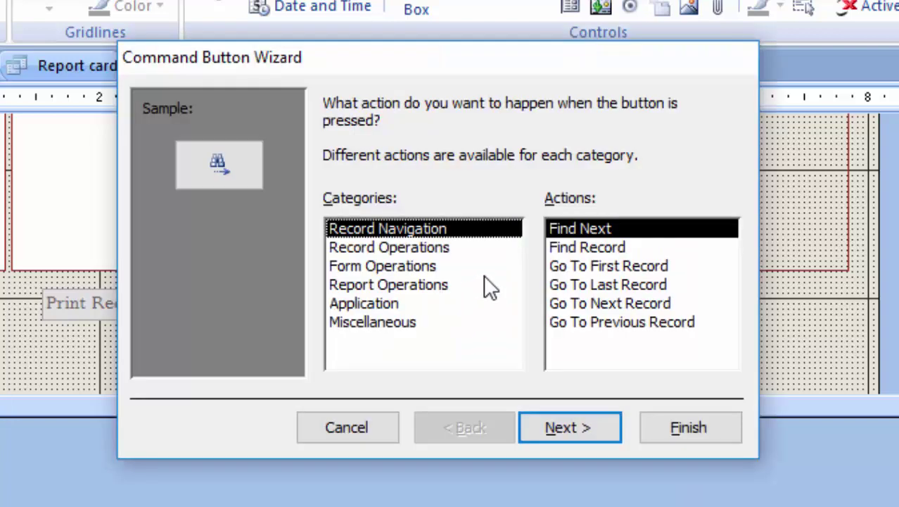
# Step: Add a text-labelled Go To Last Record button after First Record
pyautogui.click(600, 286)
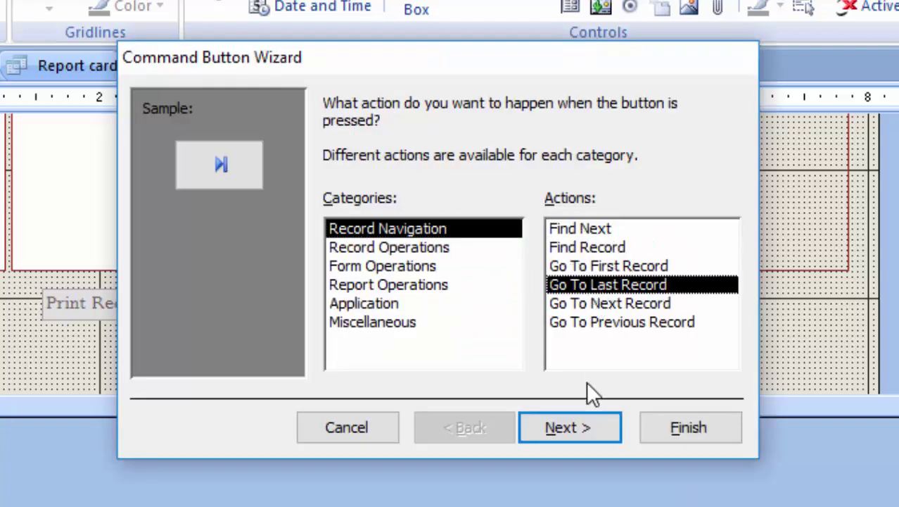
pyautogui.click(594, 427)
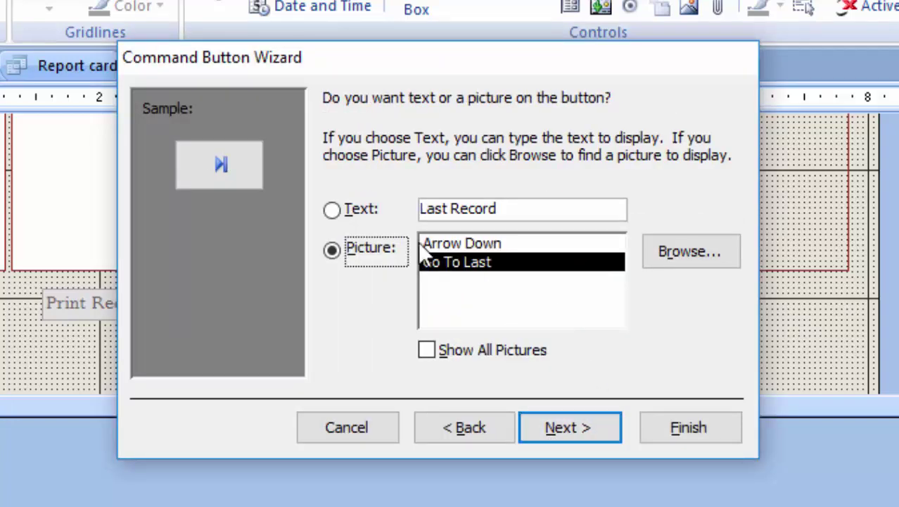
pyautogui.click(372, 207)
pyautogui.click(562, 429)
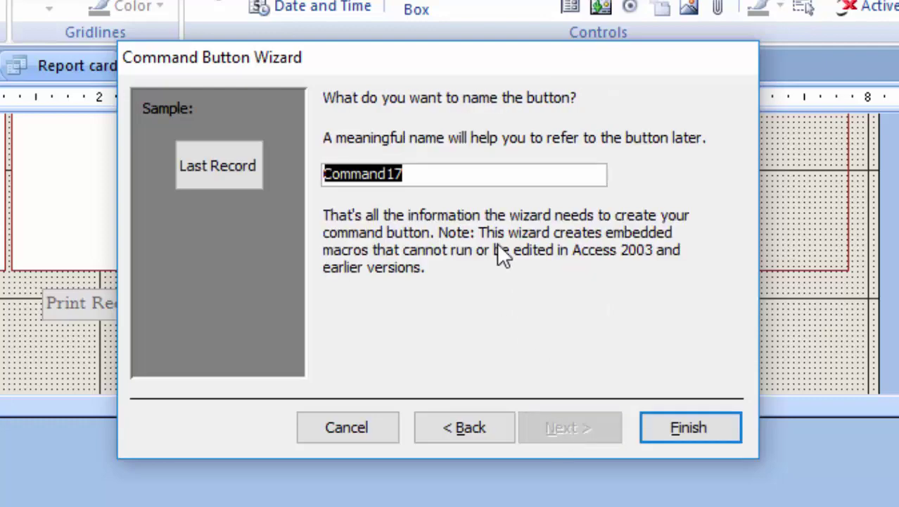
pyautogui.press('BackSpace')
pyautogui.write('a')
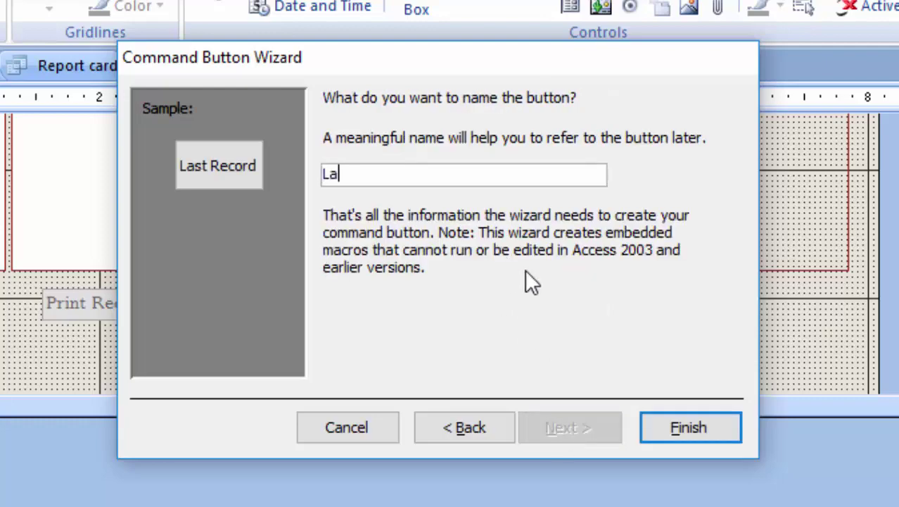
pyautogui.press('Return')
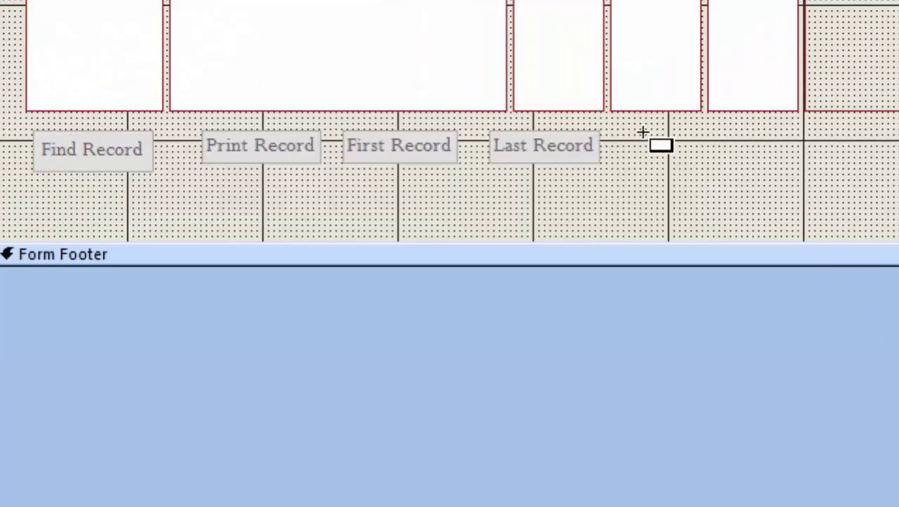
# Step: Draw a text-labelled Delete Record button named Delete Record at the end of the button row
pyautogui.moveTo(646, 135); pyautogui.dragTo(724, 166)
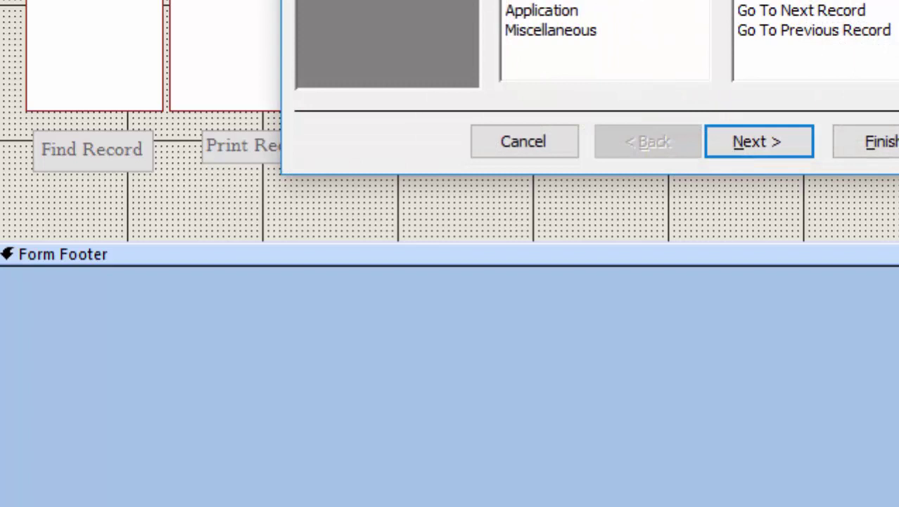
pyautogui.press('Down')
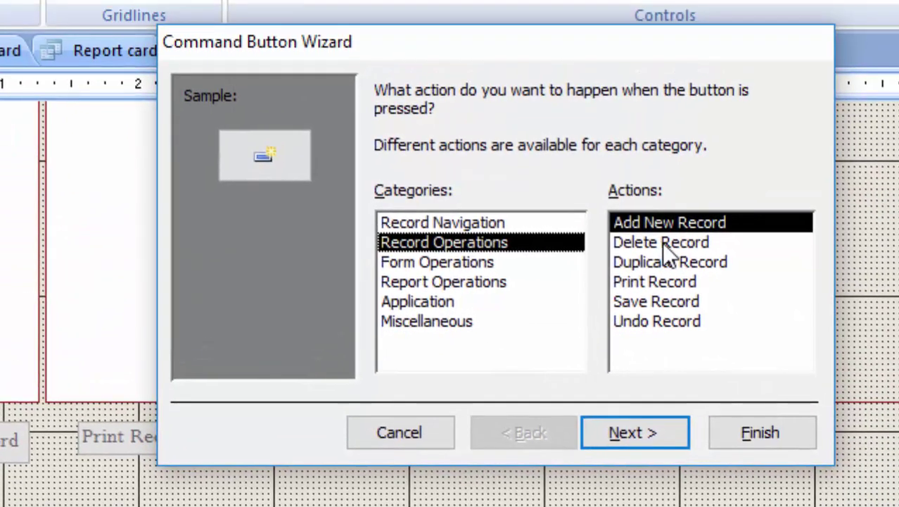
pyautogui.click(662, 242)
pyautogui.press('Return')
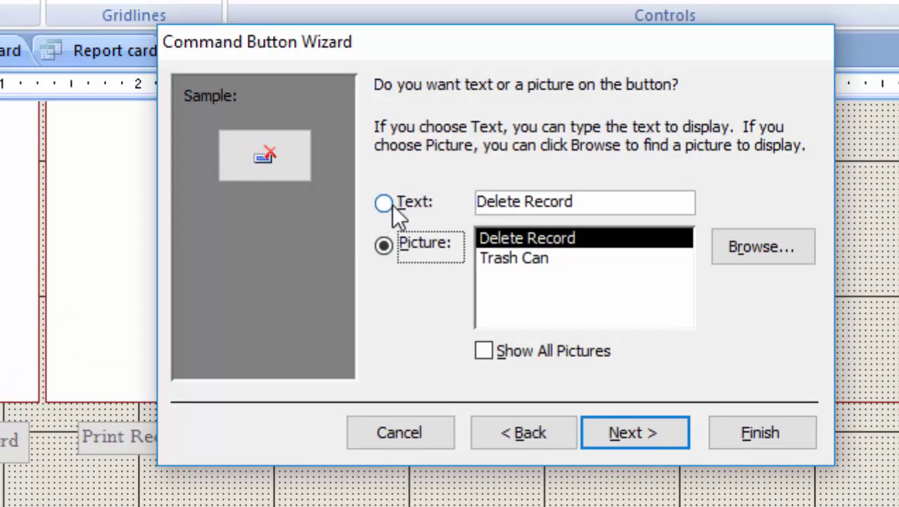
pyautogui.click(383, 203)
pyautogui.click(653, 431)
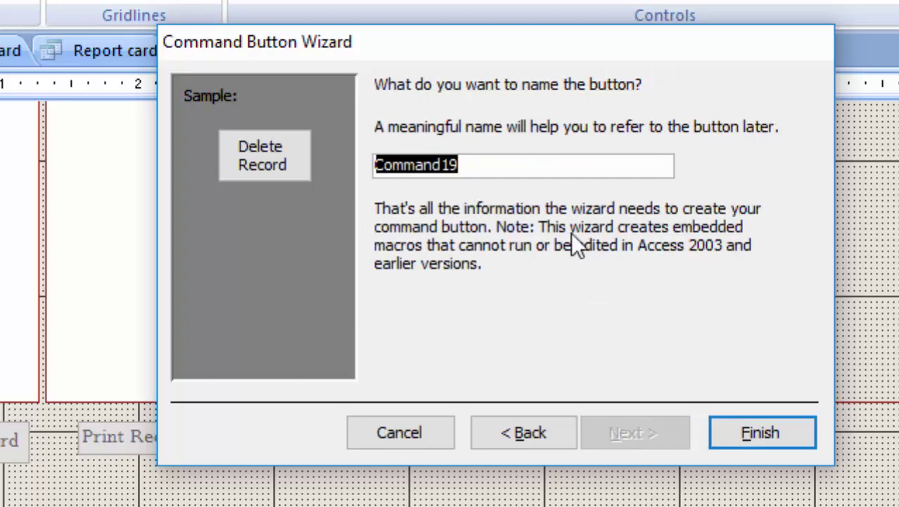
pyautogui.press('BackSpace')
pyautogui.write('Delete Record')
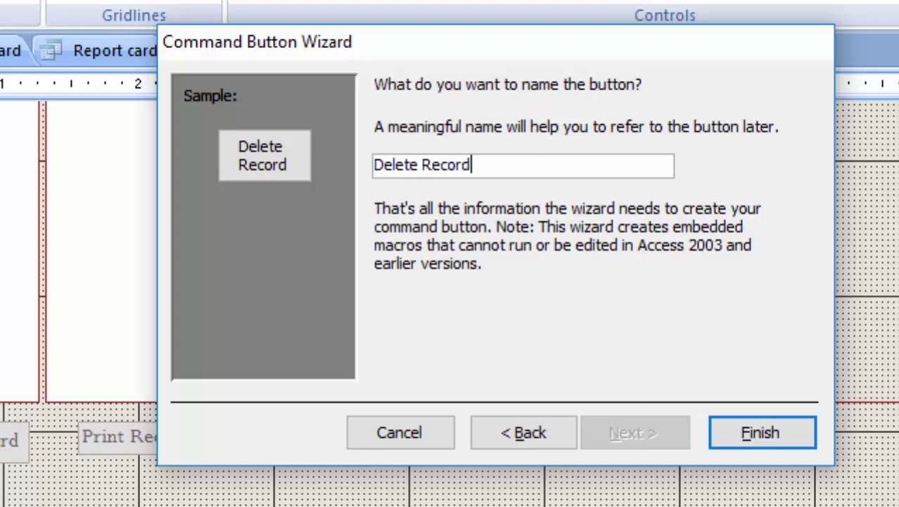
pyautogui.click(783, 452)
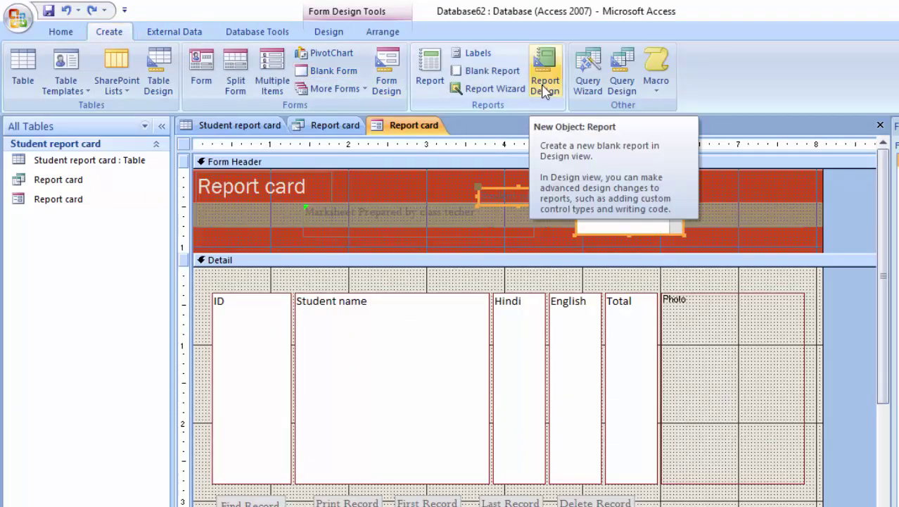
# Step: Build the report with all six fields, sorted by Student name, tabular landscape, Concourse style
pyautogui.click(512, 93)
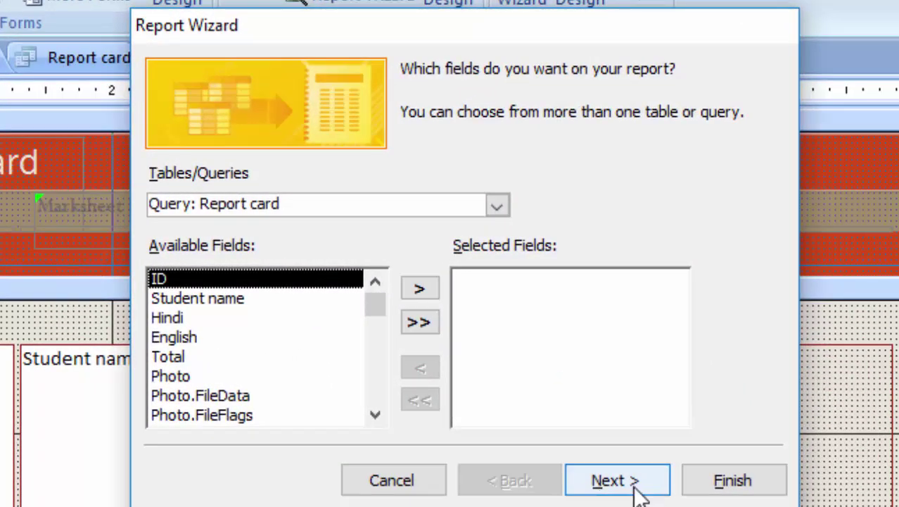
pyautogui.click(419, 321)
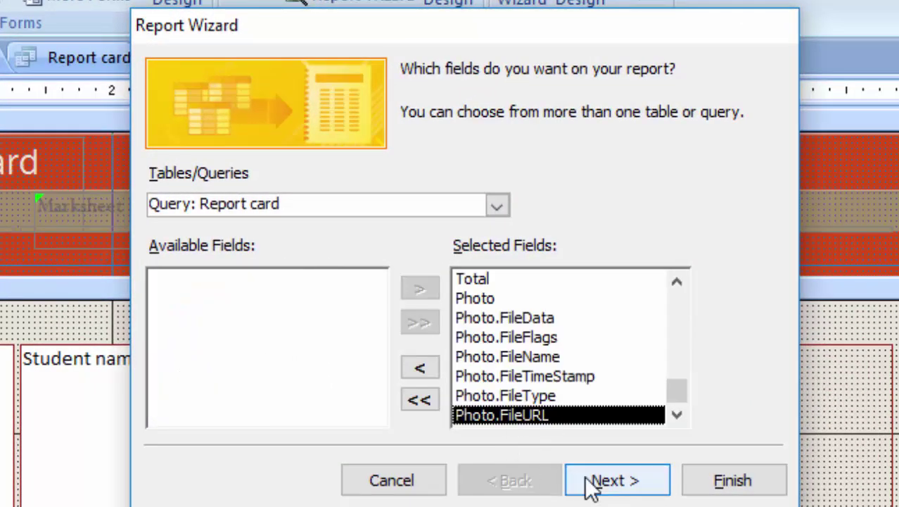
pyautogui.click(611, 481)
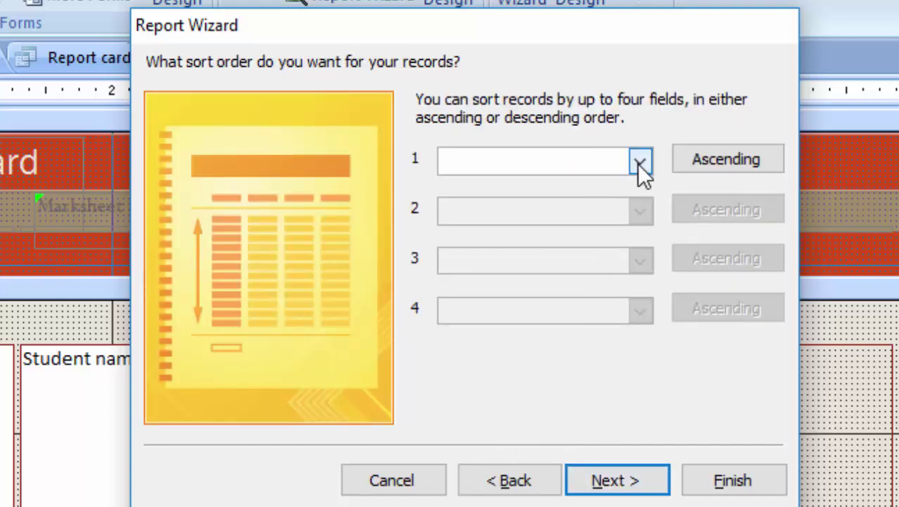
pyautogui.click(639, 163)
pyautogui.click(521, 223)
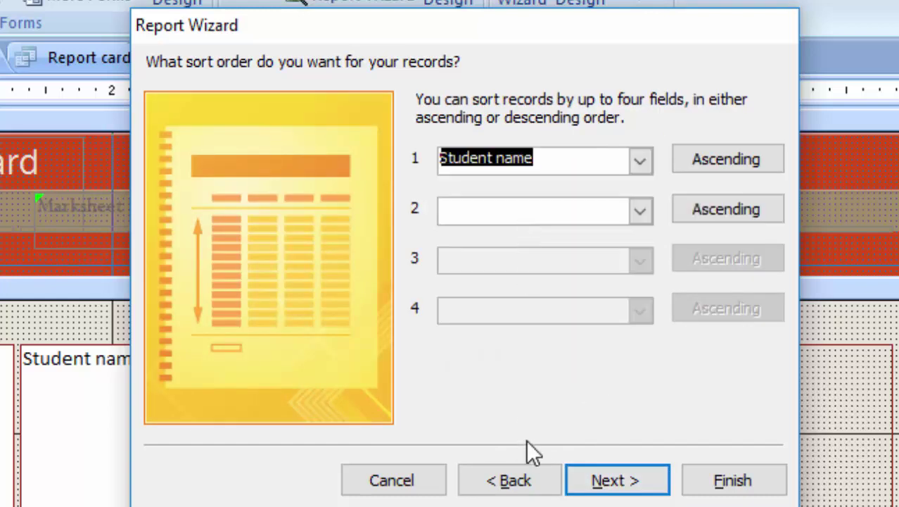
pyautogui.click(603, 483)
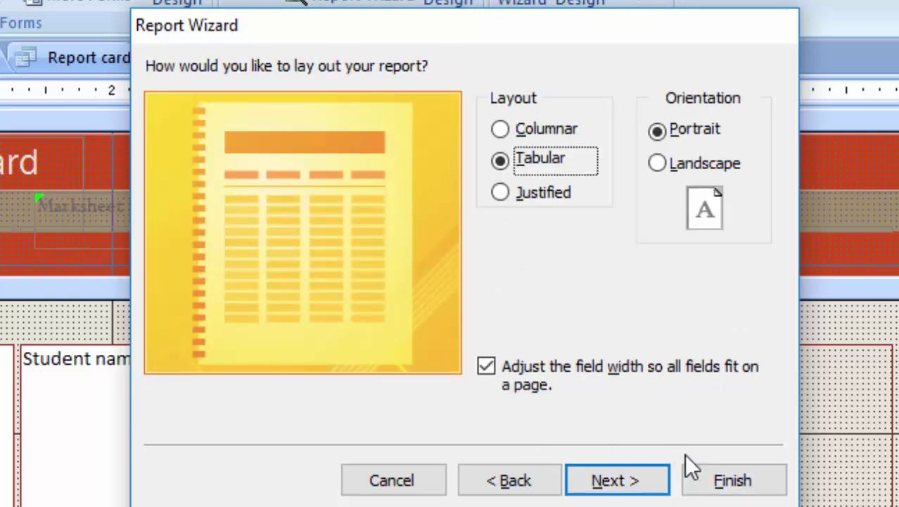
pyautogui.click(660, 168)
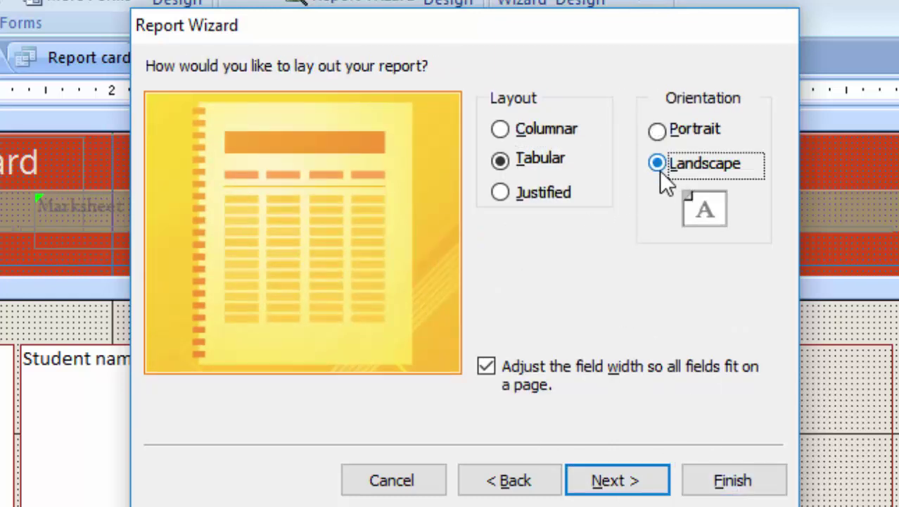
pyautogui.click(605, 480)
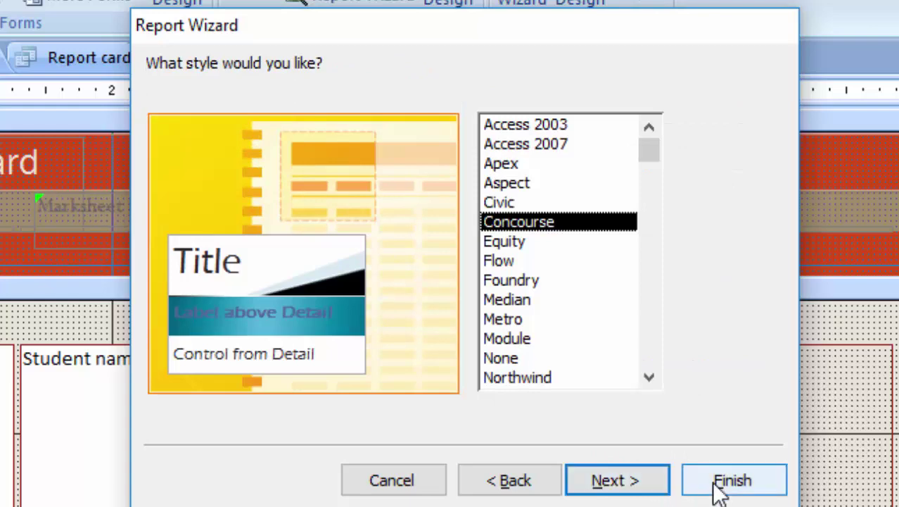
pyautogui.click(647, 485)
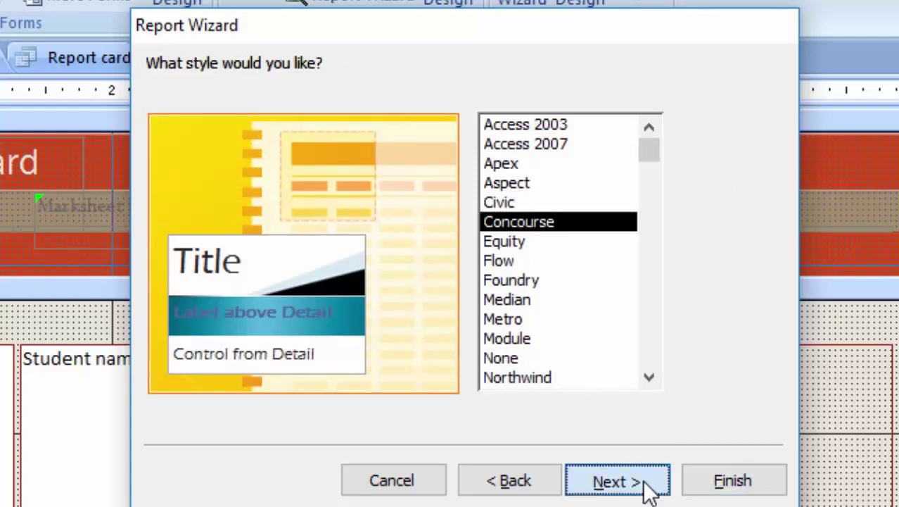
pyautogui.click(700, 492)
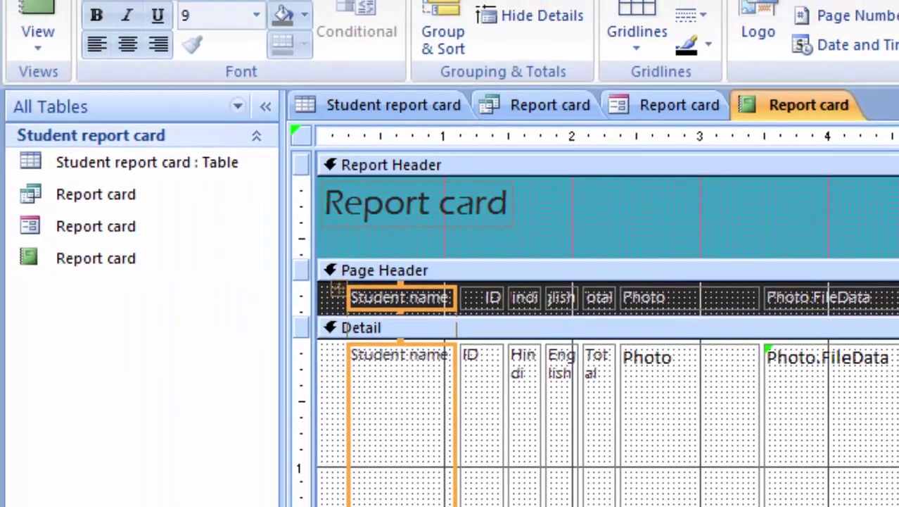
# Step: Open the Report card form and enter the first student's name with marks 66 and 67
pyautogui.doubleClick(97, 225)
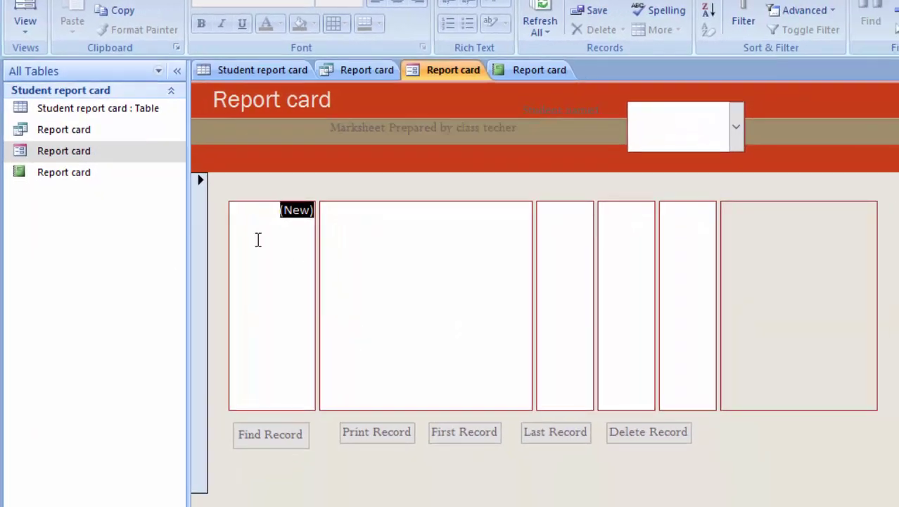
pyautogui.click(361, 220)
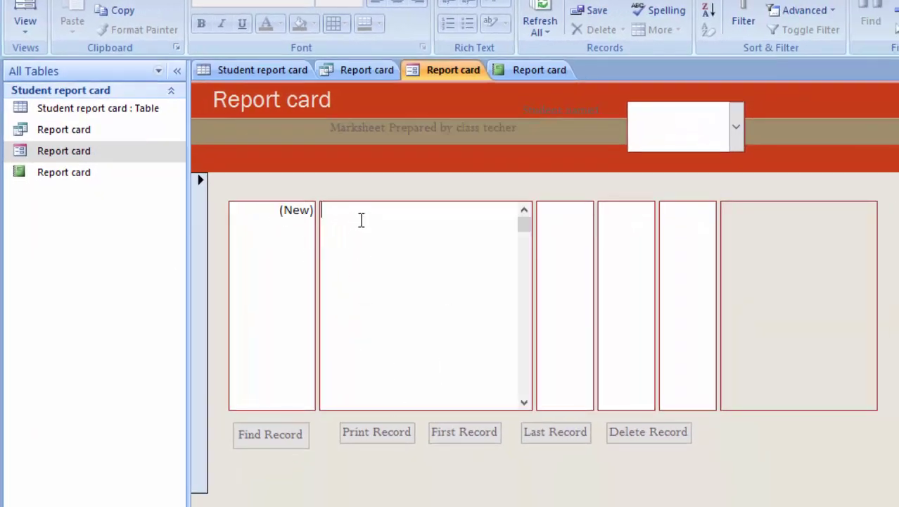
pyautogui.write('R')
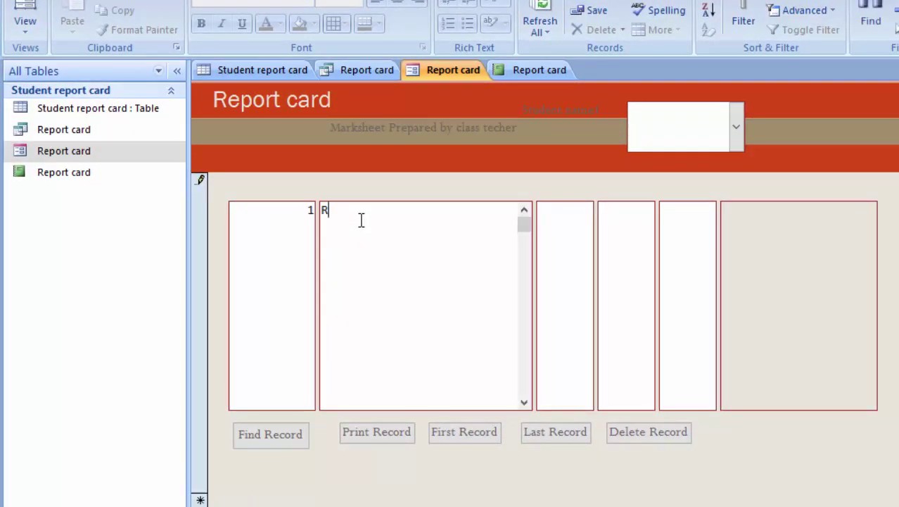
pyautogui.write('am ')
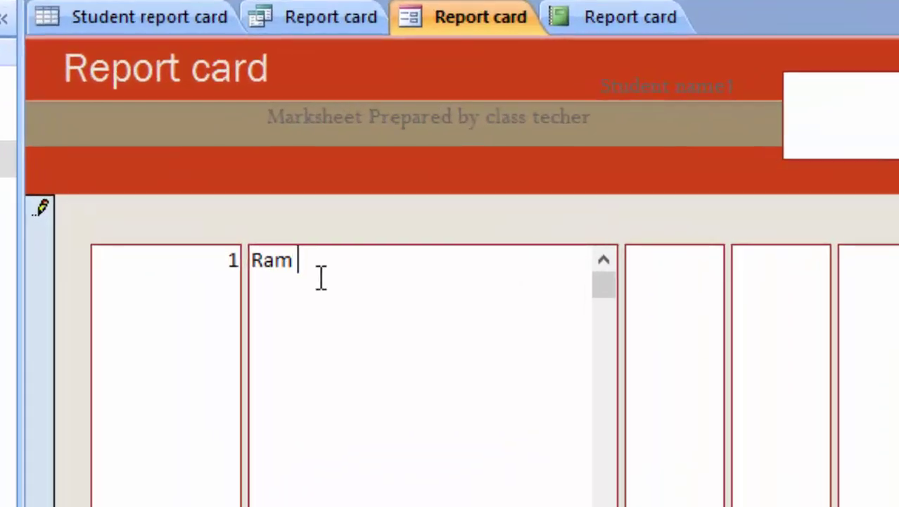
pyautogui.write('Kumar')
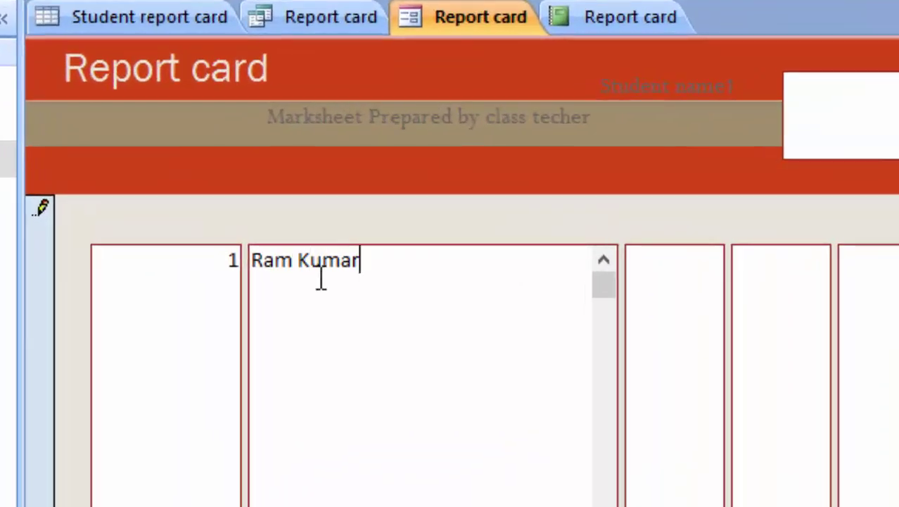
pyautogui.press('Tab')
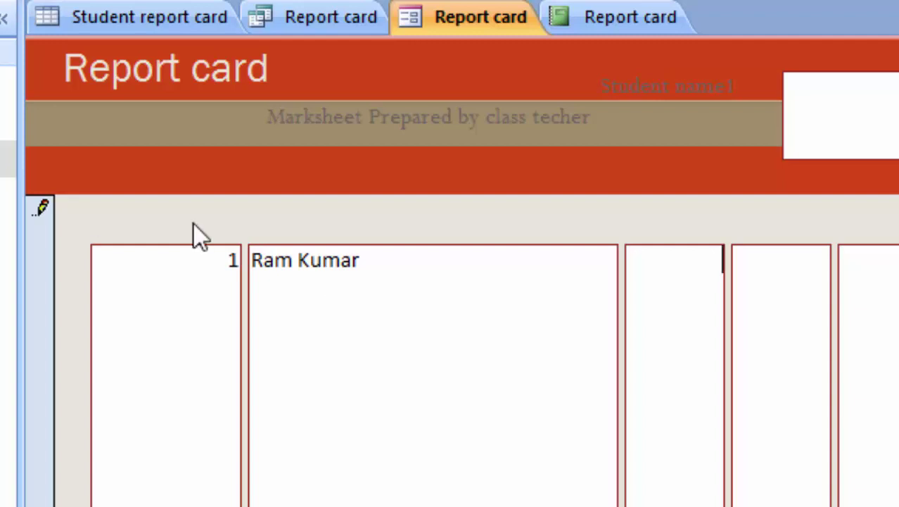
pyautogui.write('66')
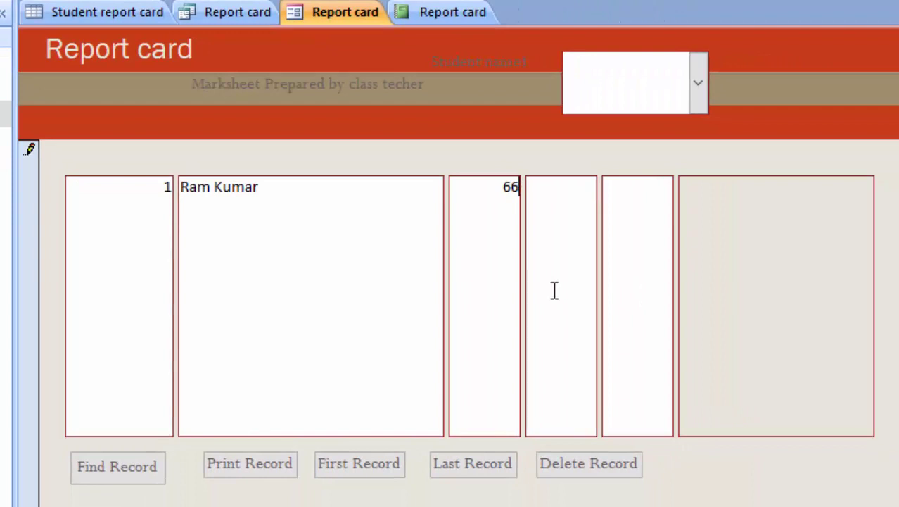
pyautogui.write('7')
pyautogui.press('Tab')
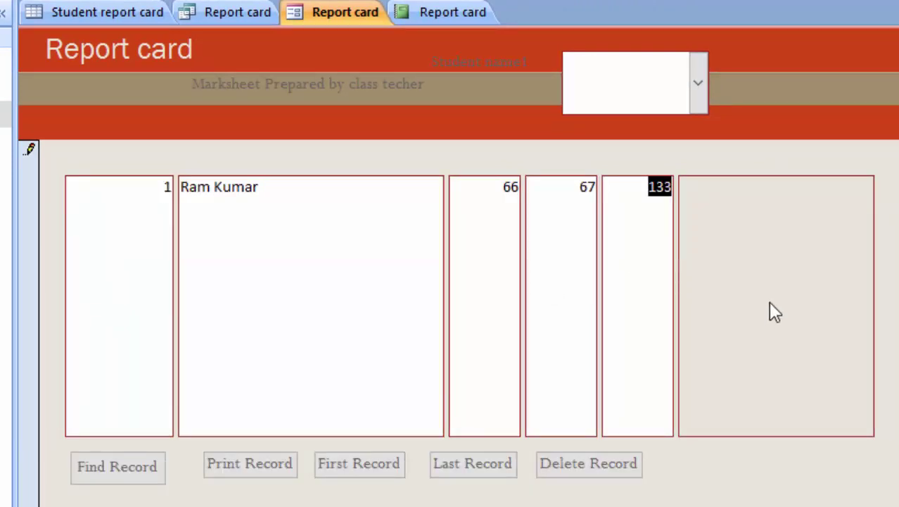
pyautogui.click(770, 305)
# Step: Add long very long.png from Pictures > Thumbnail to the Photo attachments
pyautogui.click(741, 151)
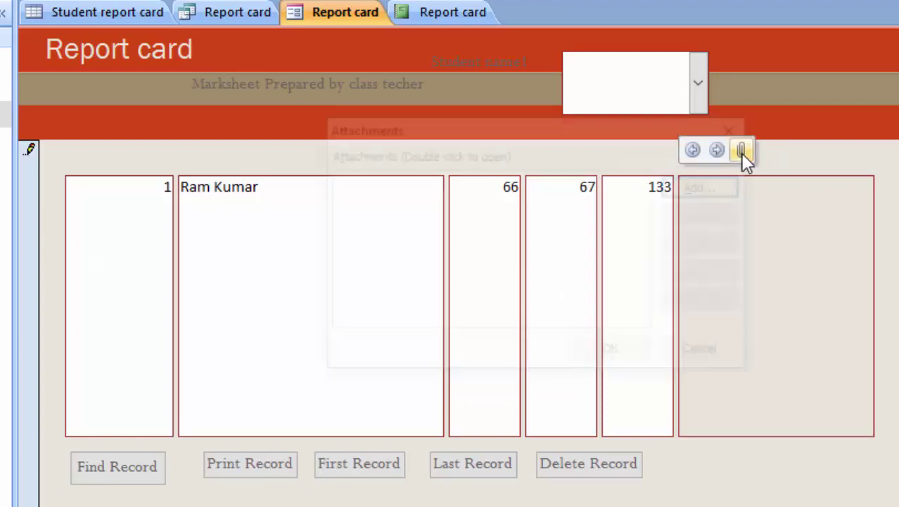
pyautogui.click(715, 190)
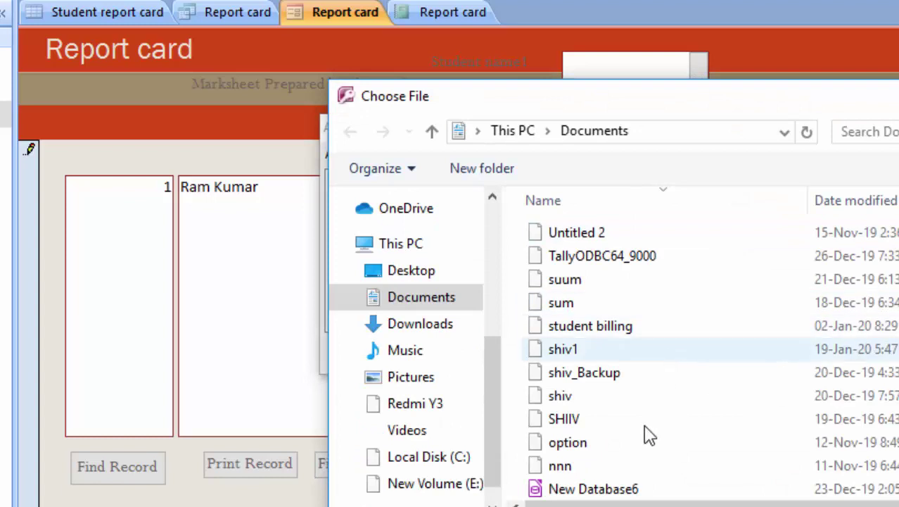
pyautogui.click(444, 335)
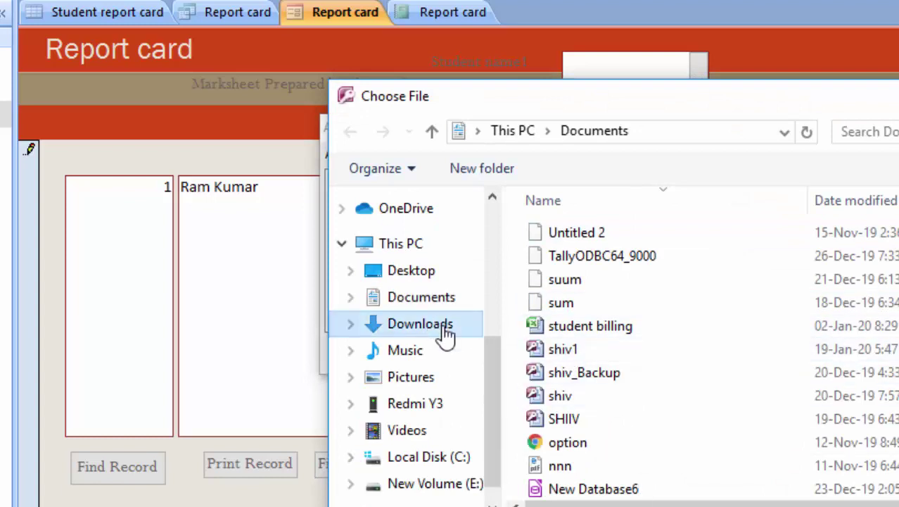
pyautogui.click(412, 251)
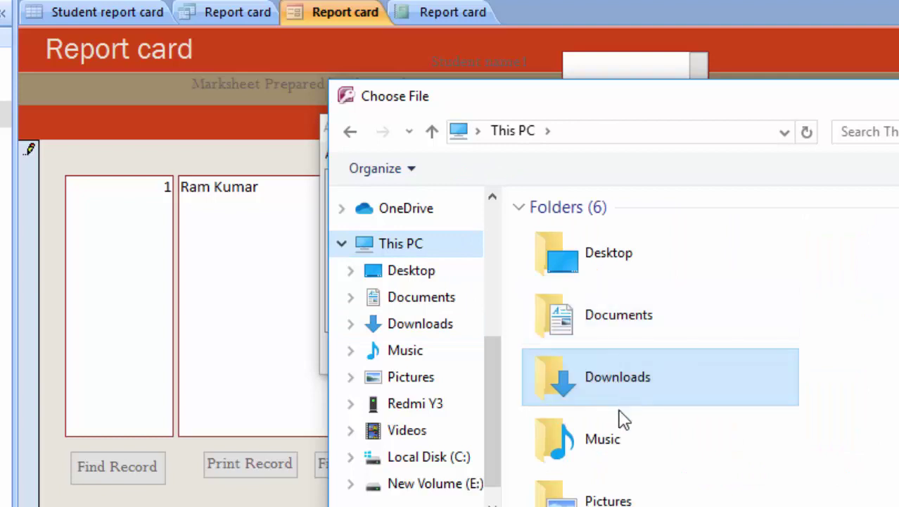
pyautogui.doubleClick(609, 496)
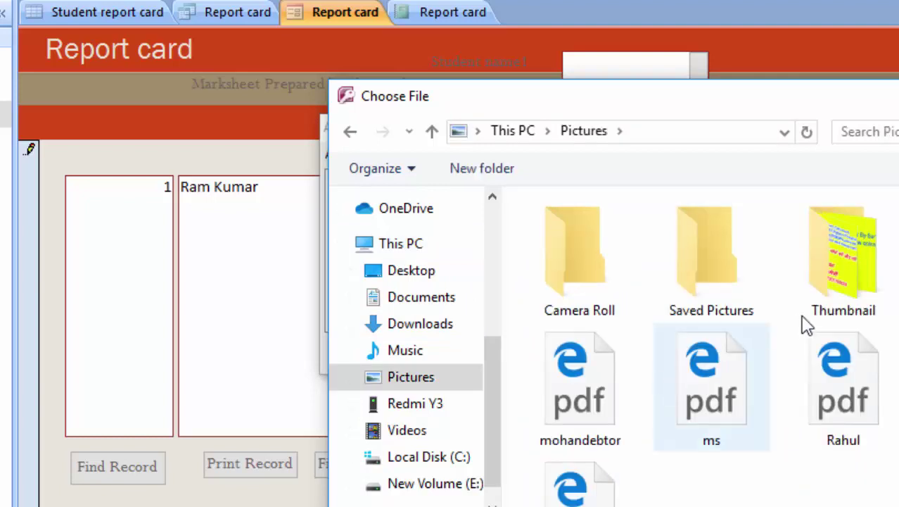
pyautogui.doubleClick(805, 314)
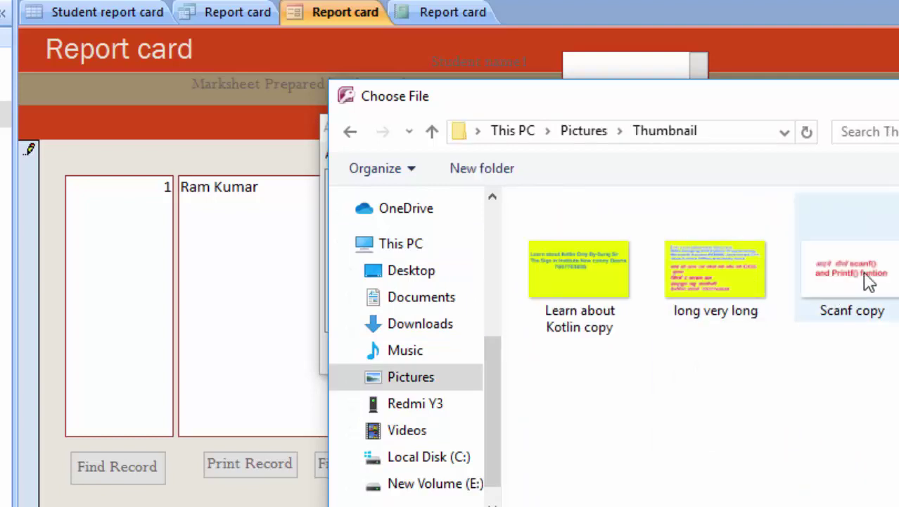
pyautogui.doubleClick(696, 271)
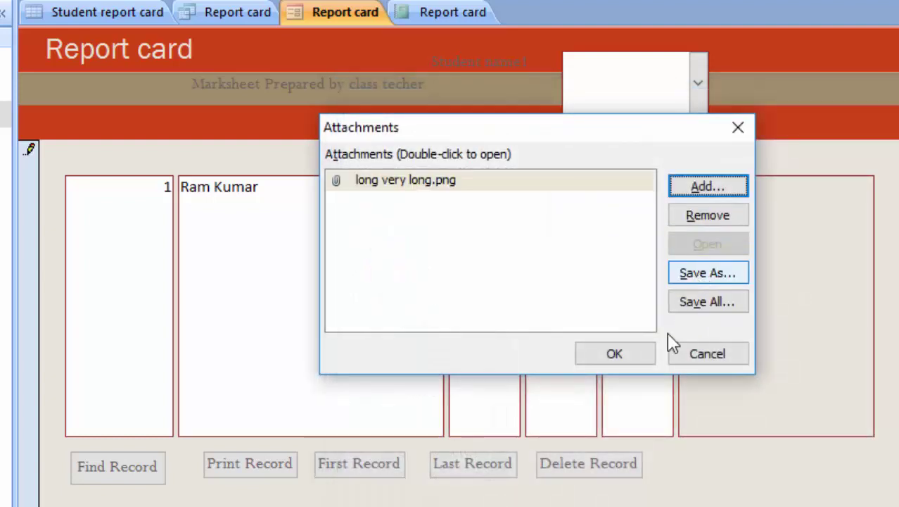
pyautogui.click(620, 355)
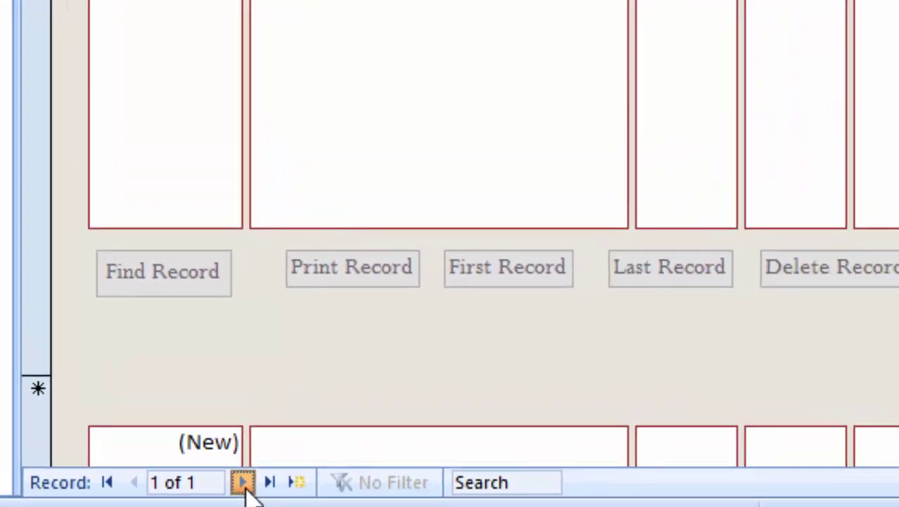
# Step: Go to a new blank record and place the cursor in the student name box
pyautogui.click(314, 430)
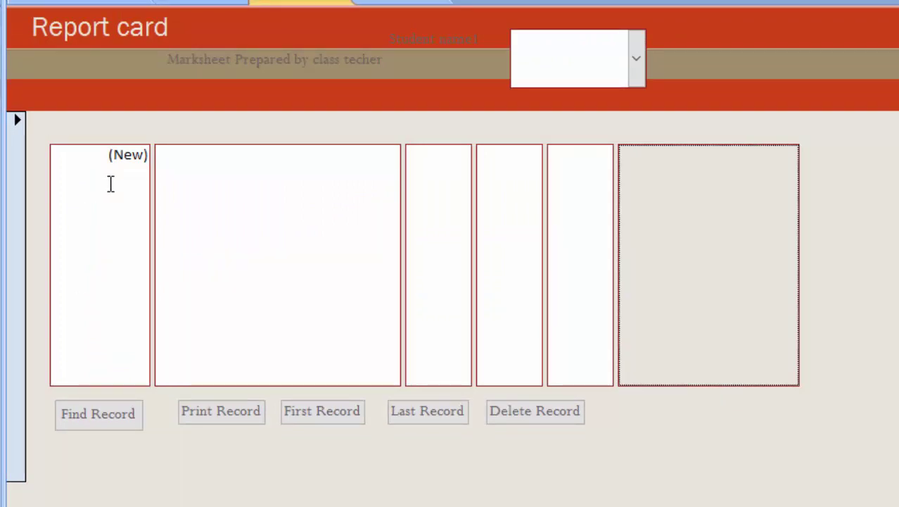
pyautogui.click(221, 184)
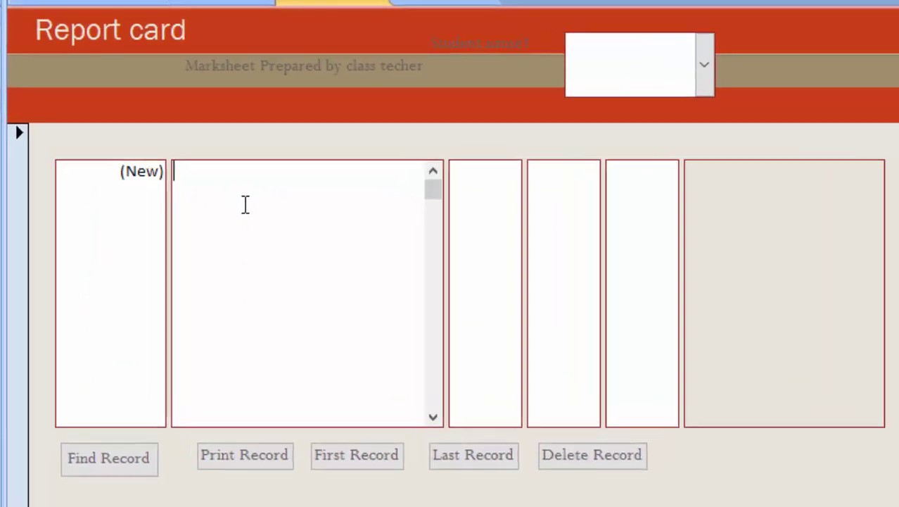
# Step: Enter the second student's name and marks 77 and 44, then attach Scanf1 copy.png
pyautogui.write('Sushil Kum')
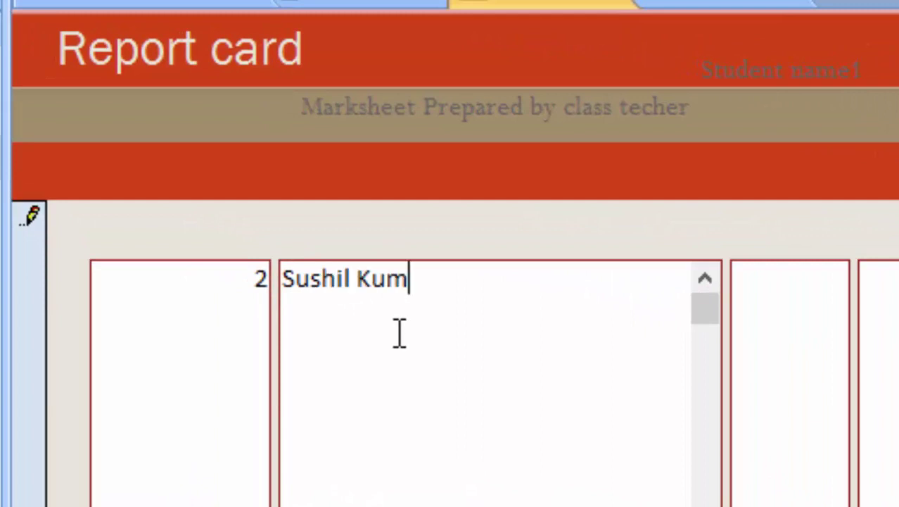
pyautogui.write('ar')
pyautogui.press('Tab')
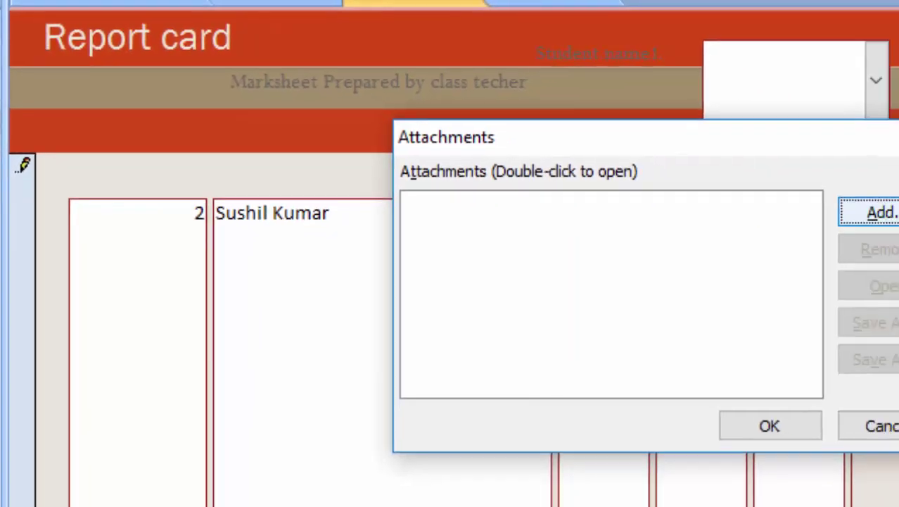
pyautogui.click(877, 211)
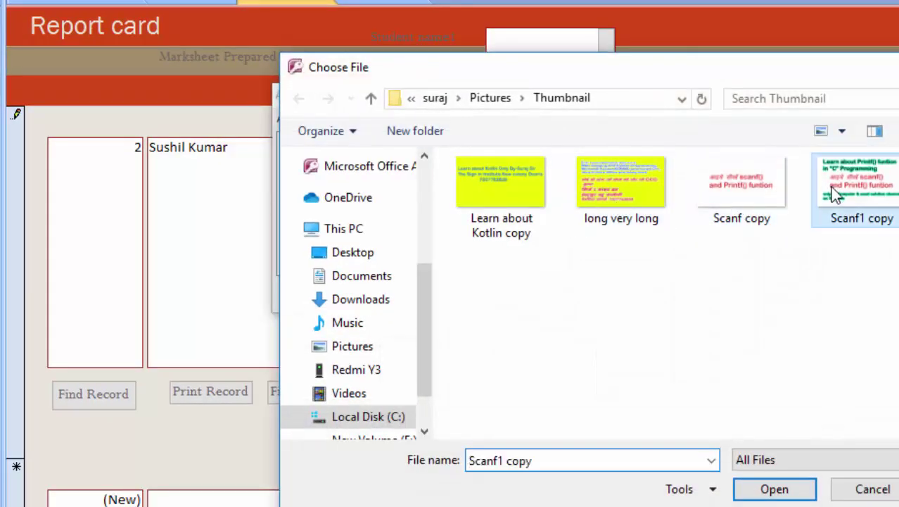
pyautogui.doubleClick(833, 195)
pyautogui.click(533, 295)
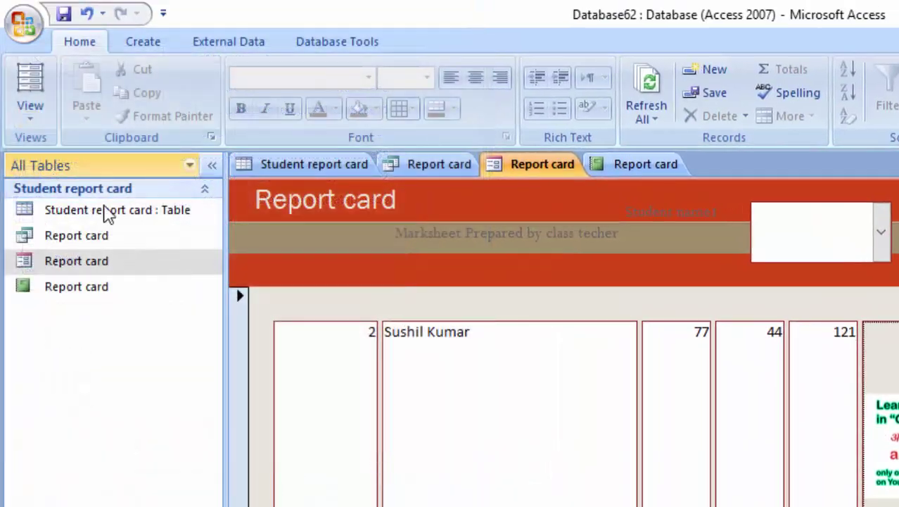
# Step: Check the Office menu and view options, then switch to the Report card report tab
pyautogui.click(24, 23)
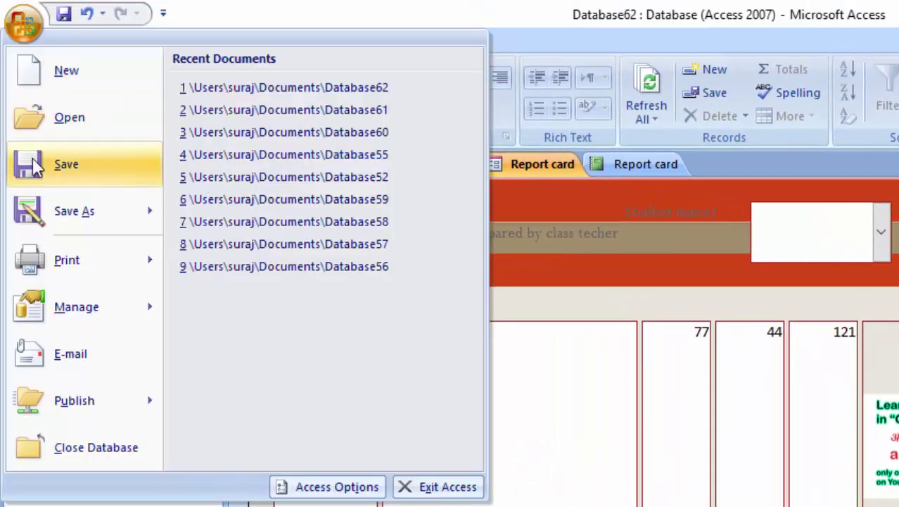
pyautogui.press('Escape')
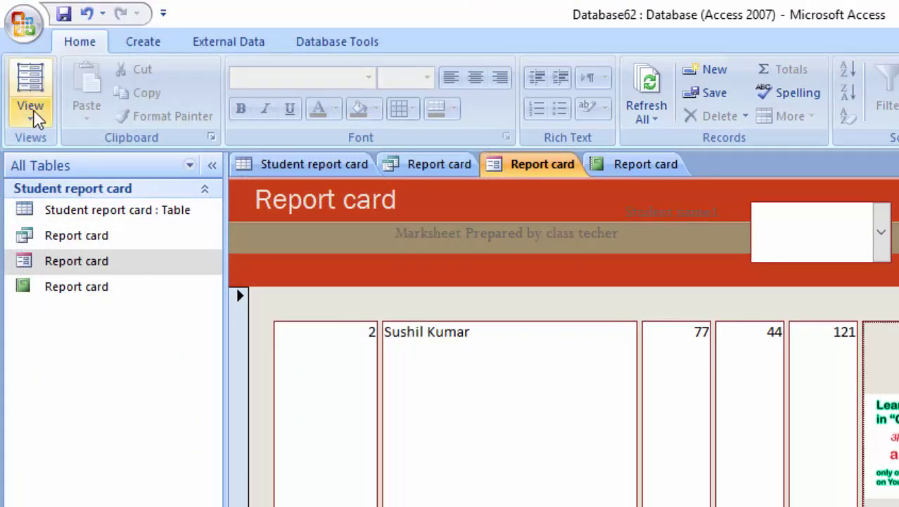
pyautogui.click(32, 112)
pyautogui.click(88, 153)
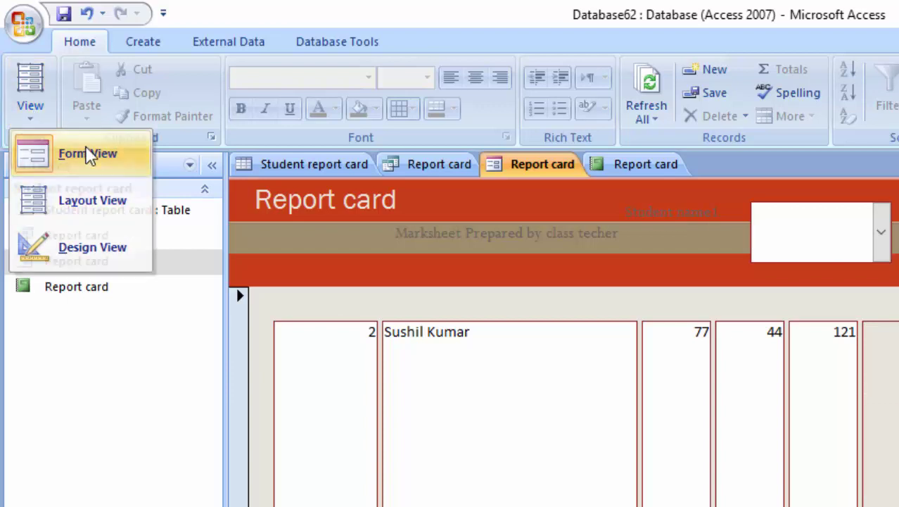
pyautogui.click(22, 113)
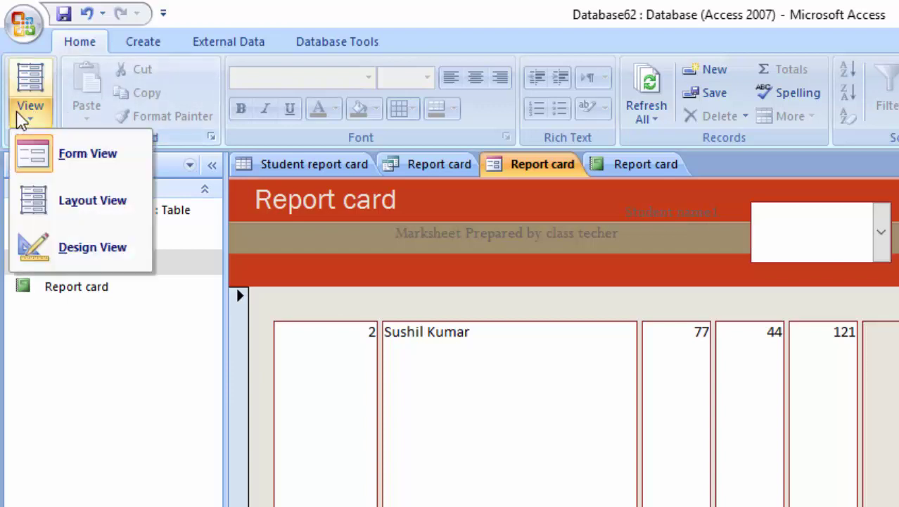
pyautogui.click(42, 162)
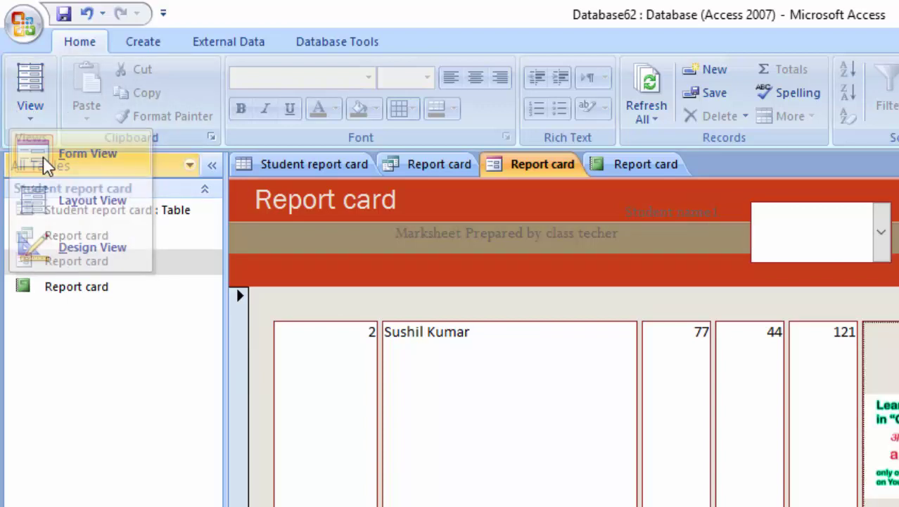
pyautogui.click(633, 164)
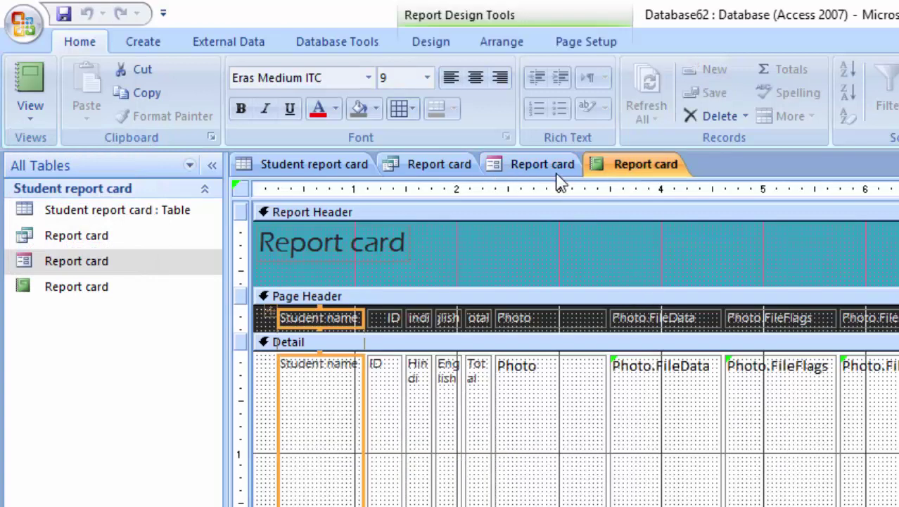
# Step: Show the Report card report in Report View, check its heading row, then list the report views again
pyautogui.click(28, 114)
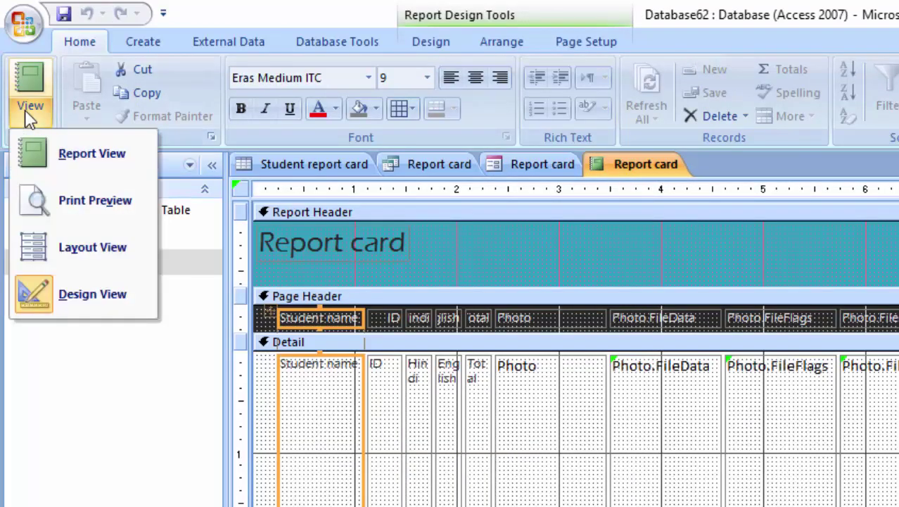
pyautogui.click(49, 150)
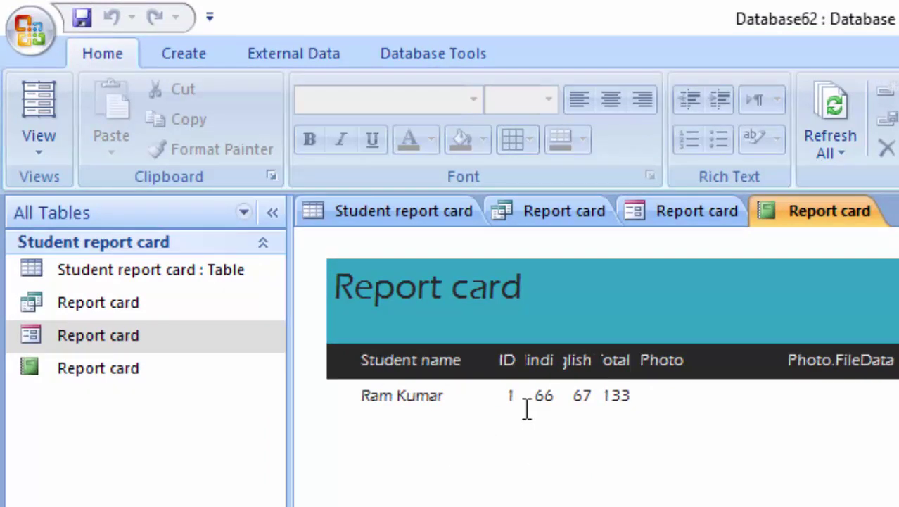
pyautogui.click(540, 365)
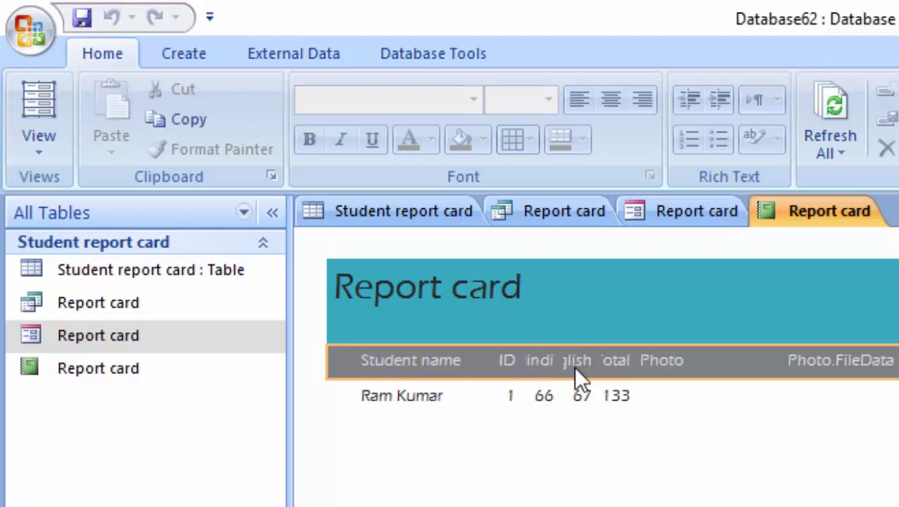
pyautogui.click(587, 395)
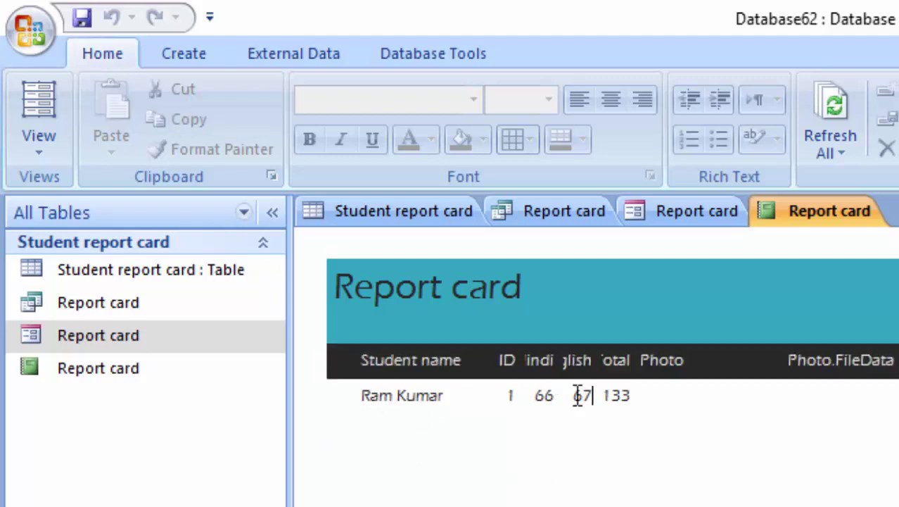
pyautogui.click(43, 149)
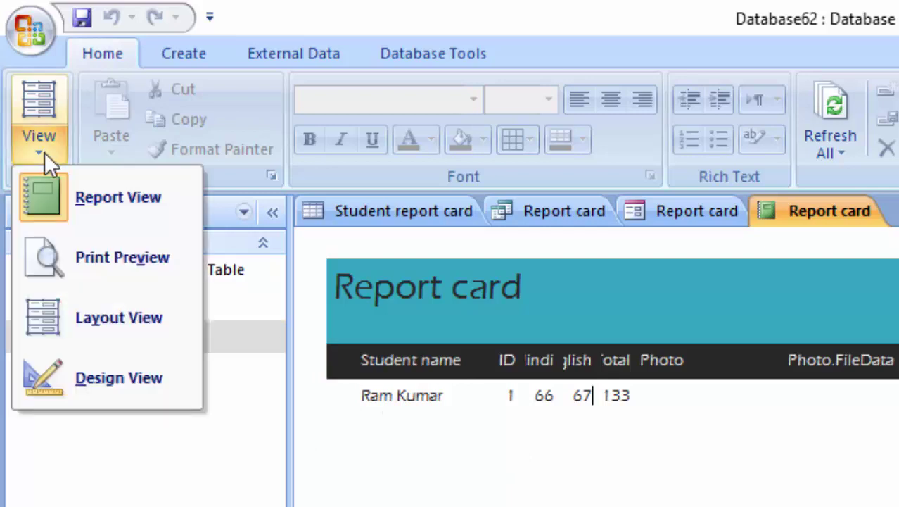
# Step: Switch to Layout View, narrow the Photo column and widen the Total and English columns
pyautogui.click(78, 325)
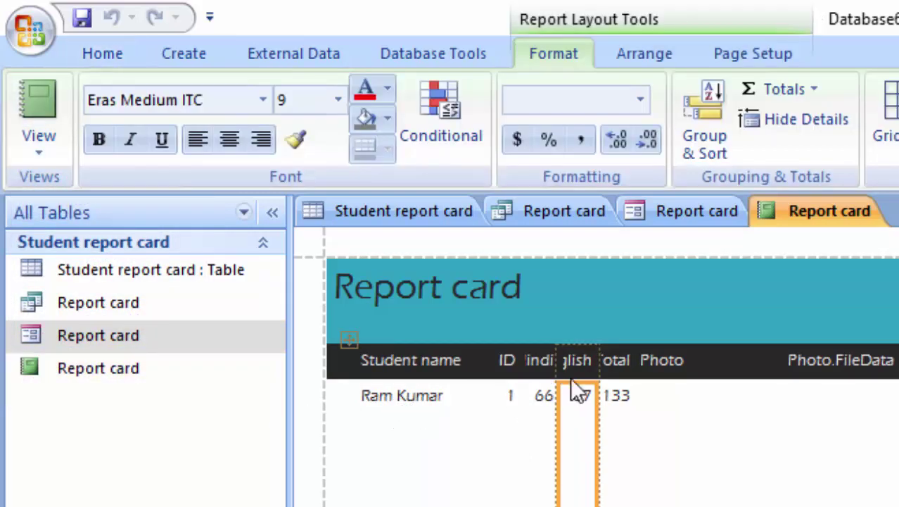
pyautogui.click(657, 366)
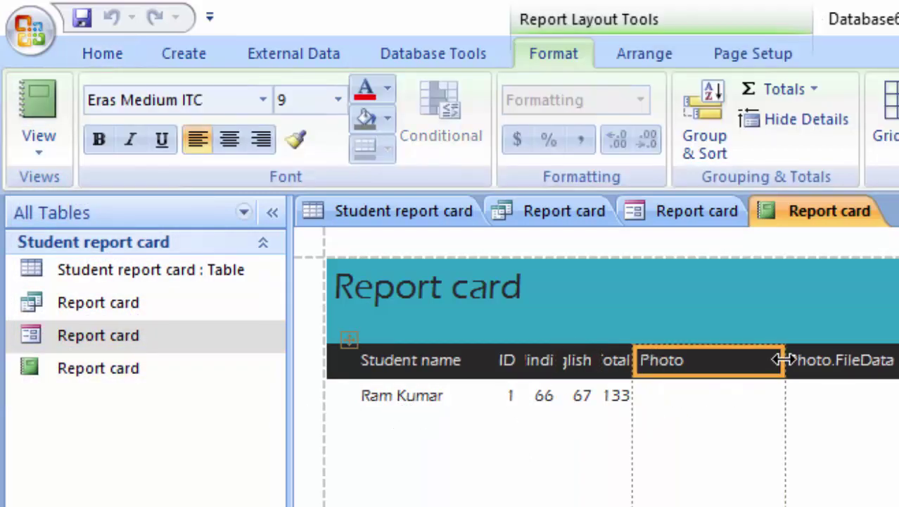
pyautogui.moveTo(780, 360); pyautogui.dragTo(759, 362)
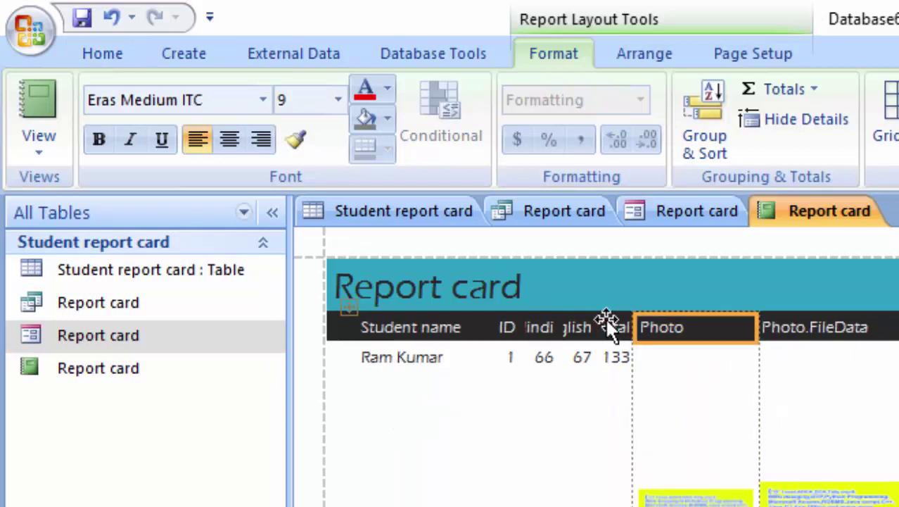
pyautogui.moveTo(633, 325); pyautogui.dragTo(651, 325)
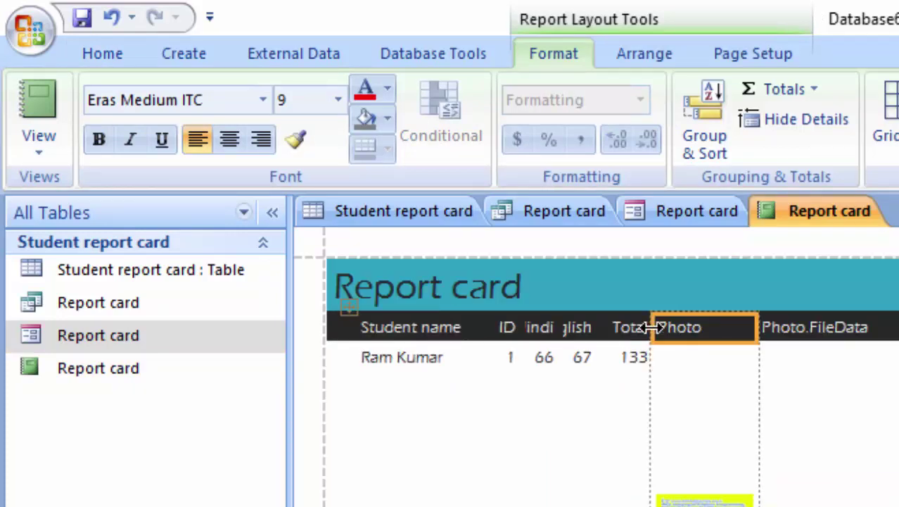
pyautogui.click(583, 328)
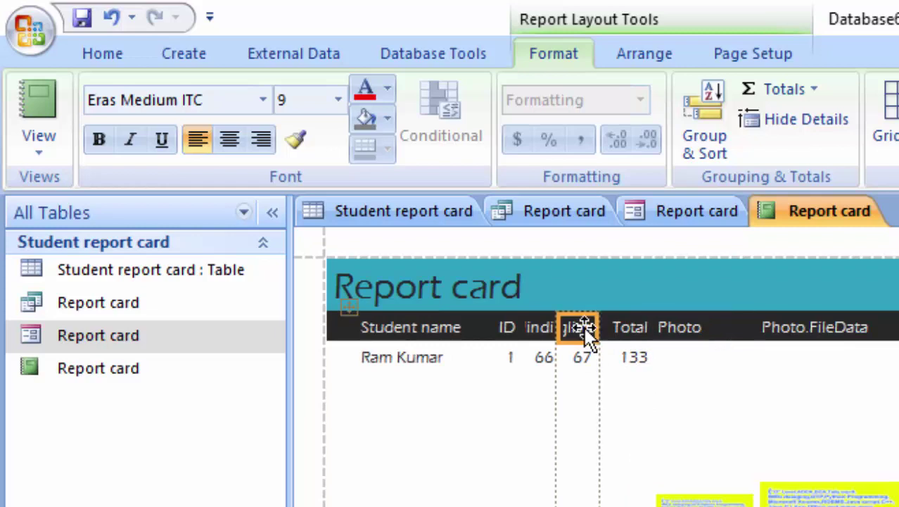
pyautogui.moveTo(598, 328); pyautogui.dragTo(610, 329)
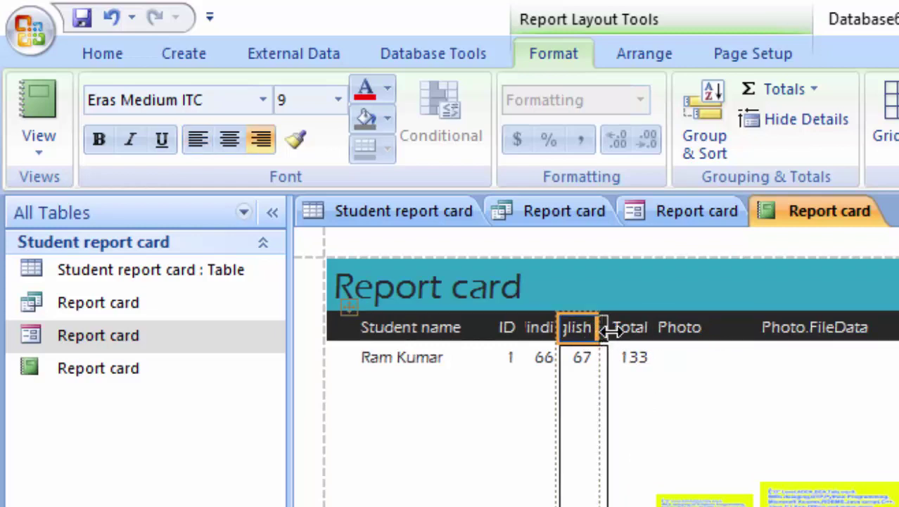
# Step: Narrow the Student name column and widen Hindi and English so their headings show fully
pyautogui.click(419, 328)
pyautogui.moveTo(472, 327); pyautogui.dragTo(455, 328)
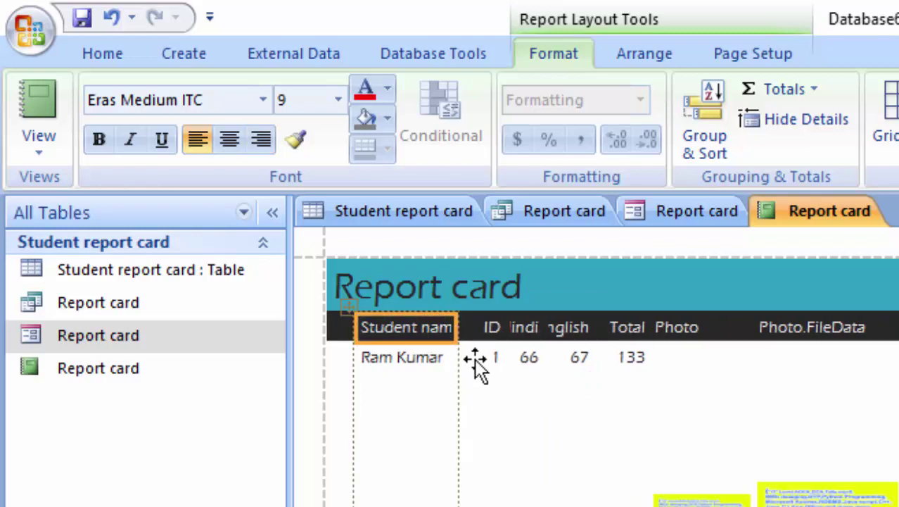
pyautogui.click(494, 325)
pyautogui.click(521, 330)
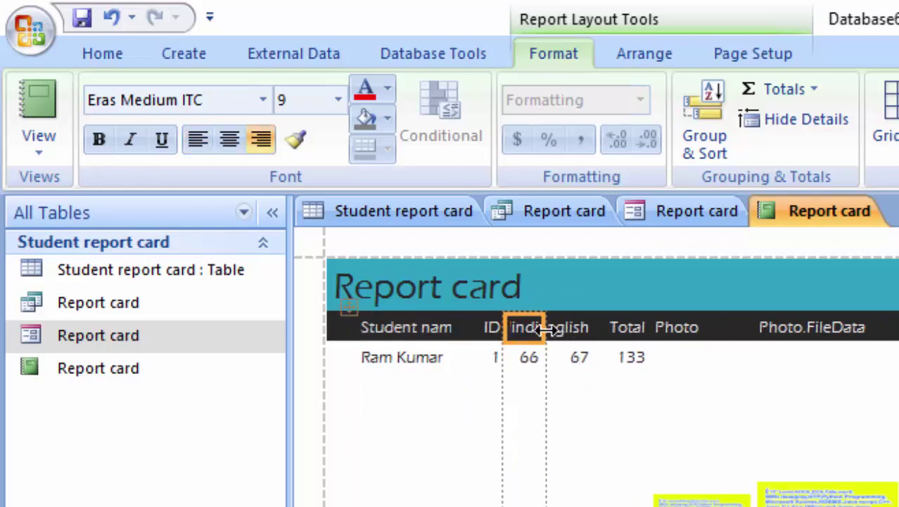
pyautogui.moveTo(547, 329); pyautogui.dragTo(561, 329)
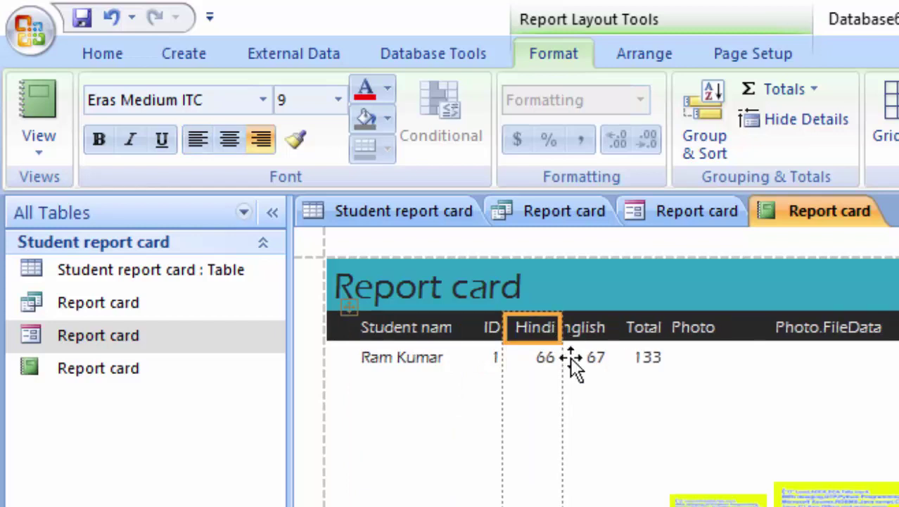
pyautogui.click(596, 329)
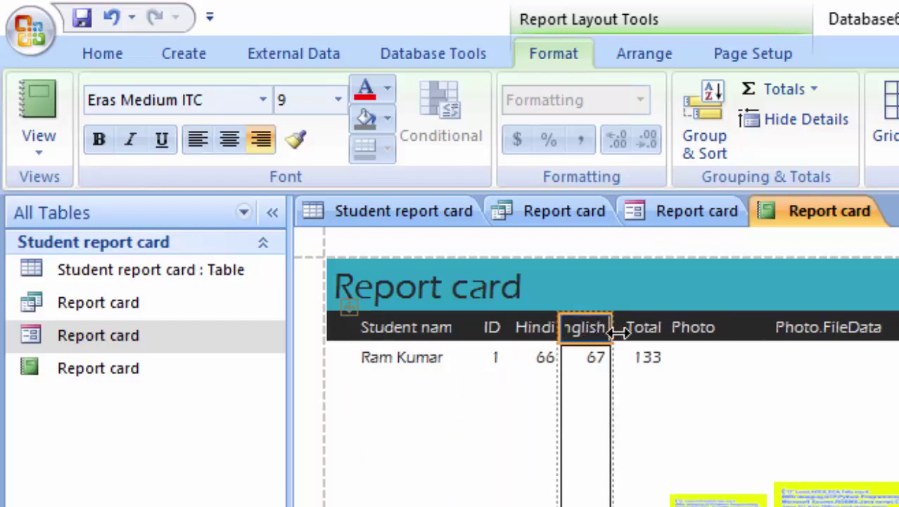
pyautogui.moveTo(613, 331); pyautogui.dragTo(628, 331)
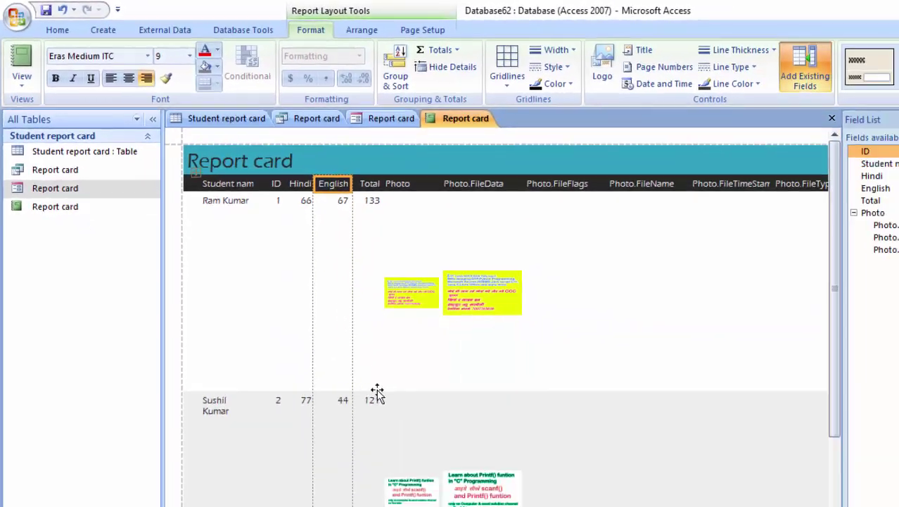
# Step: Scroll through the report, then open the Report card form from the navigation pane
pyautogui.scroll(-2, 378, 393)
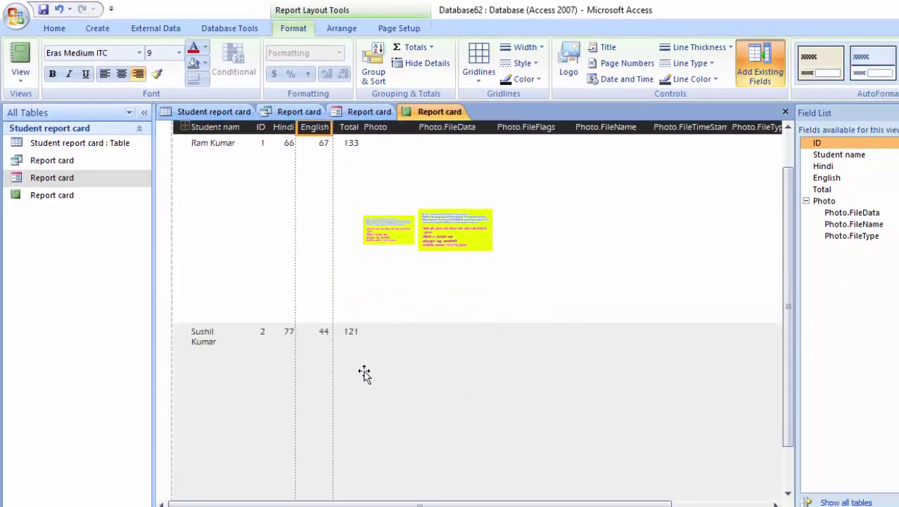
pyautogui.scroll(-1, 366, 380)
pyautogui.scroll(-2, 366, 380)
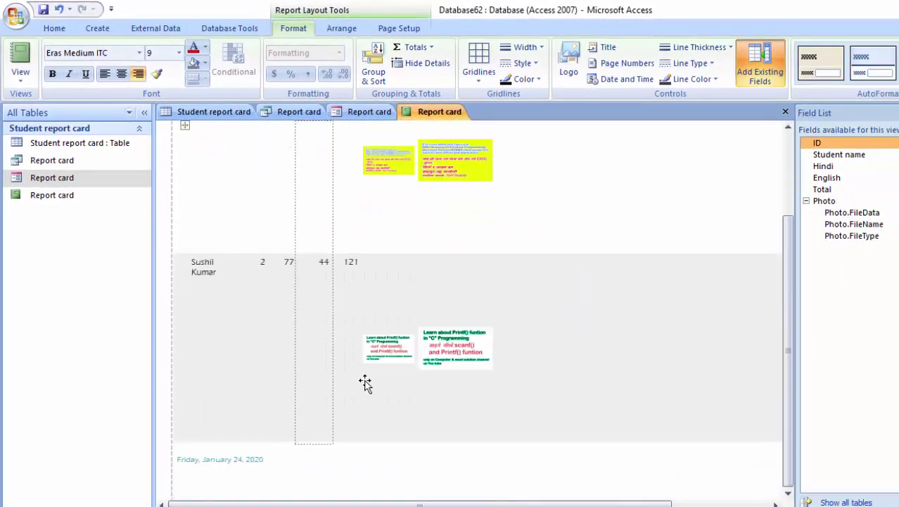
pyautogui.scroll(5, 365, 382)
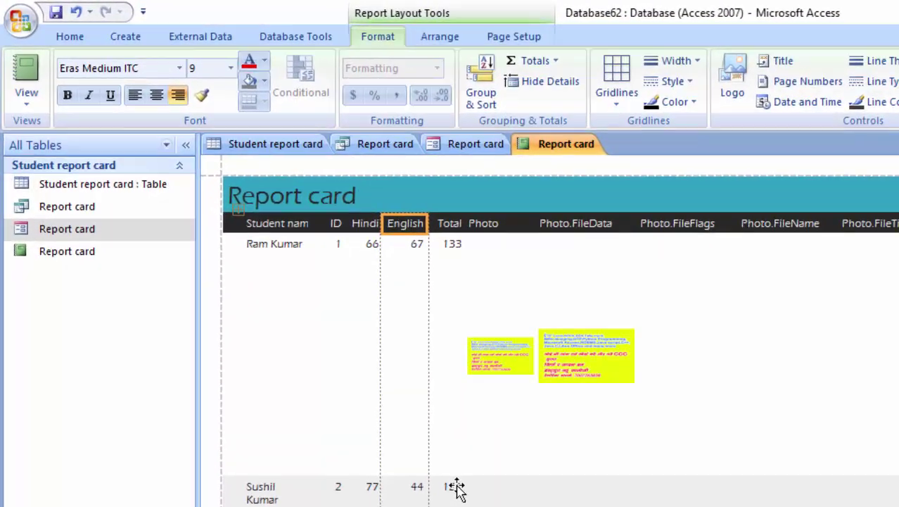
pyautogui.scroll(-4, 365, 382)
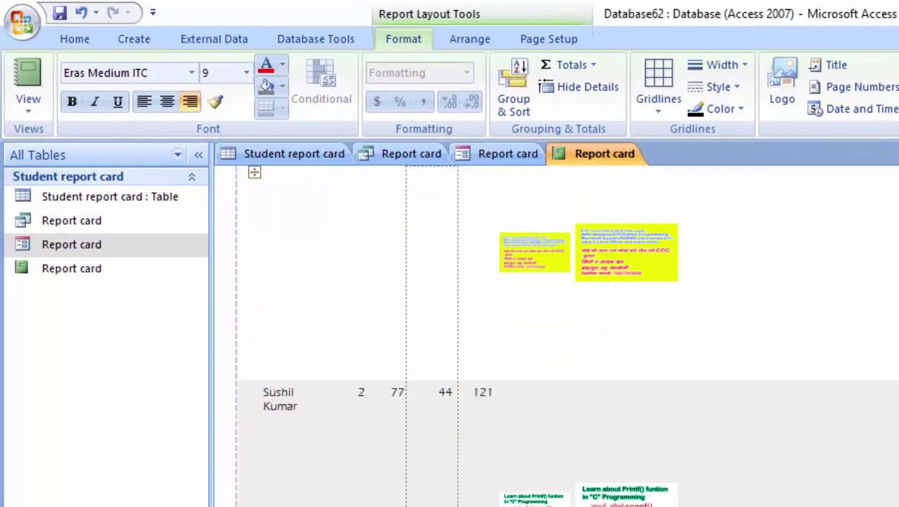
pyautogui.doubleClick(99, 246)
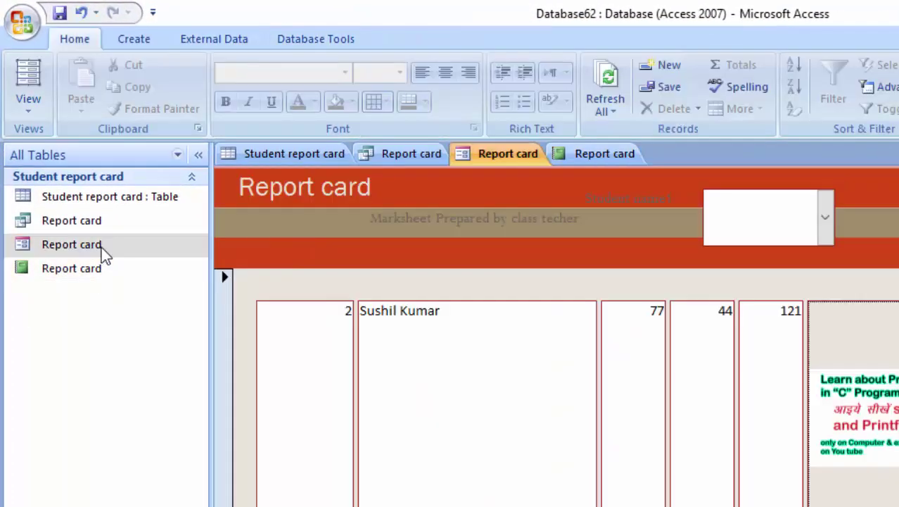
# Step: Enter a new student's name with Hindi mark 88 and English mark 34, totalling 122
pyautogui.scroll(-1, 500, 503)
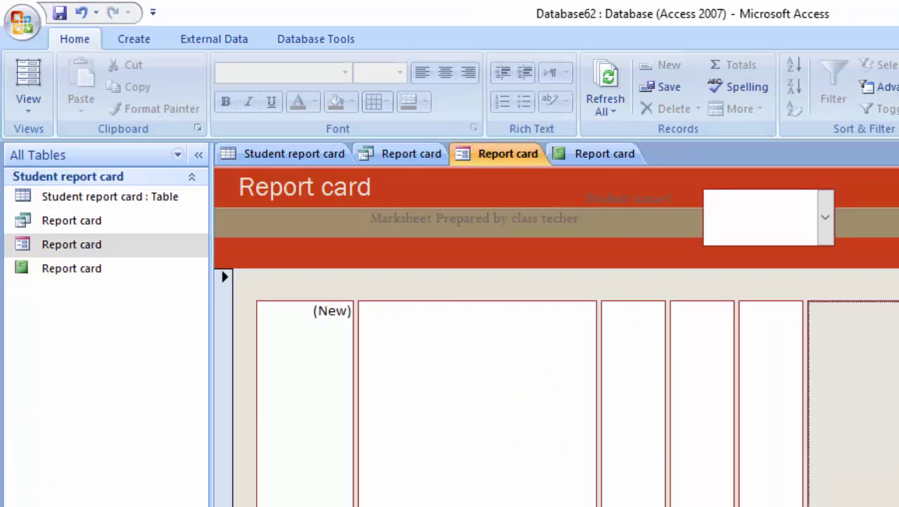
pyautogui.click(450, 318)
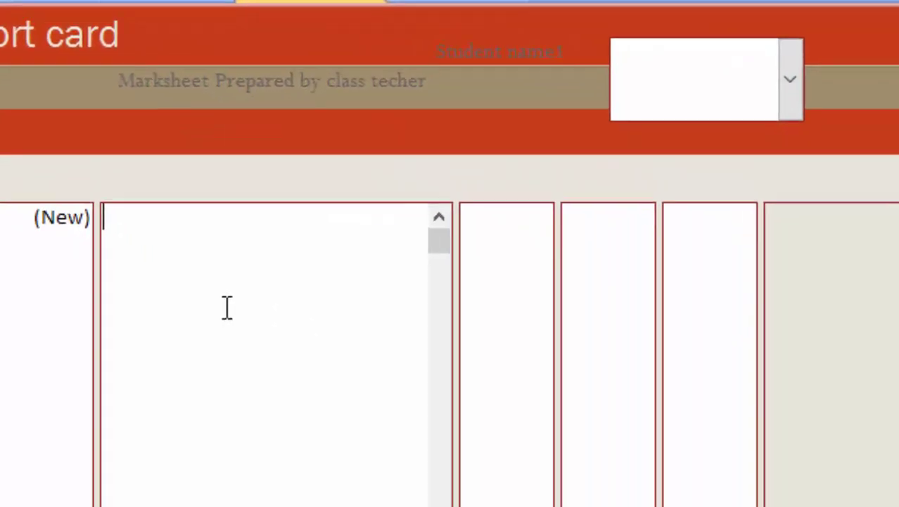
pyautogui.write('E')
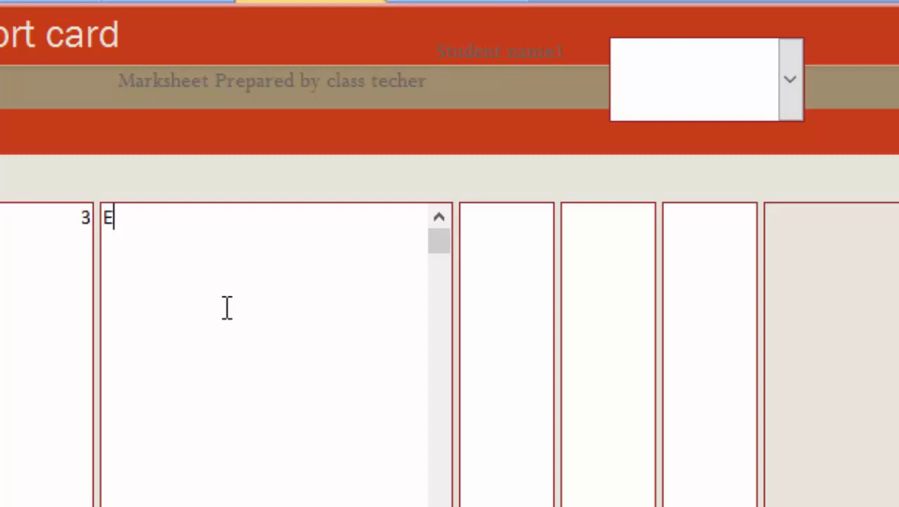
pyautogui.write('sha')
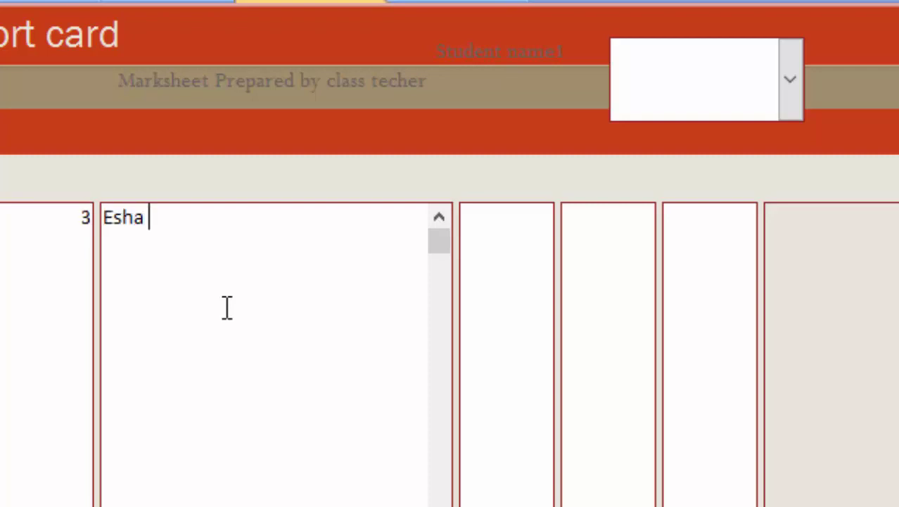
pyautogui.click(527, 234)
pyautogui.write('8')
pyautogui.press('Tab')
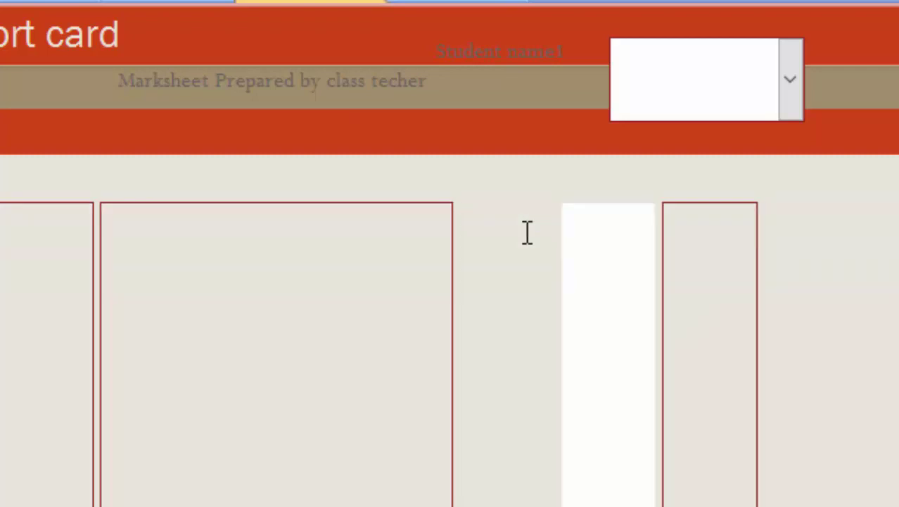
pyautogui.write('34')
pyautogui.press('Tab')
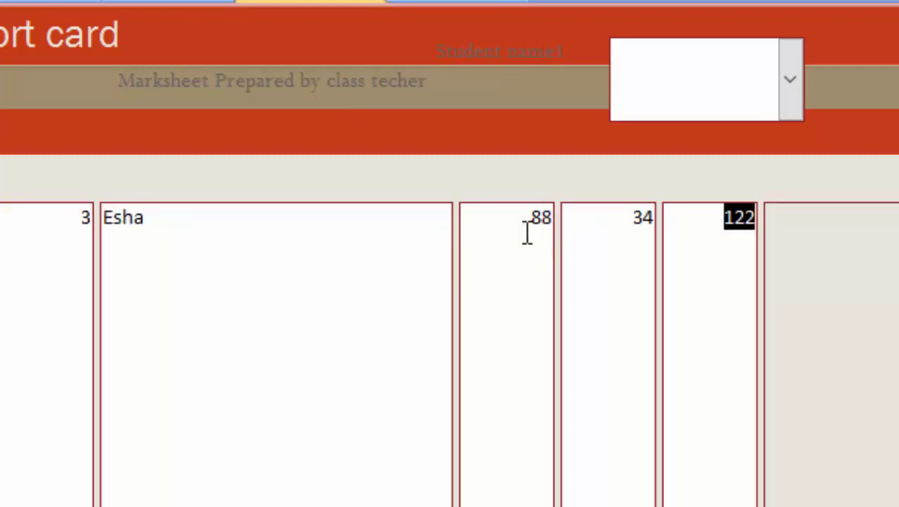
pyautogui.click(705, 254)
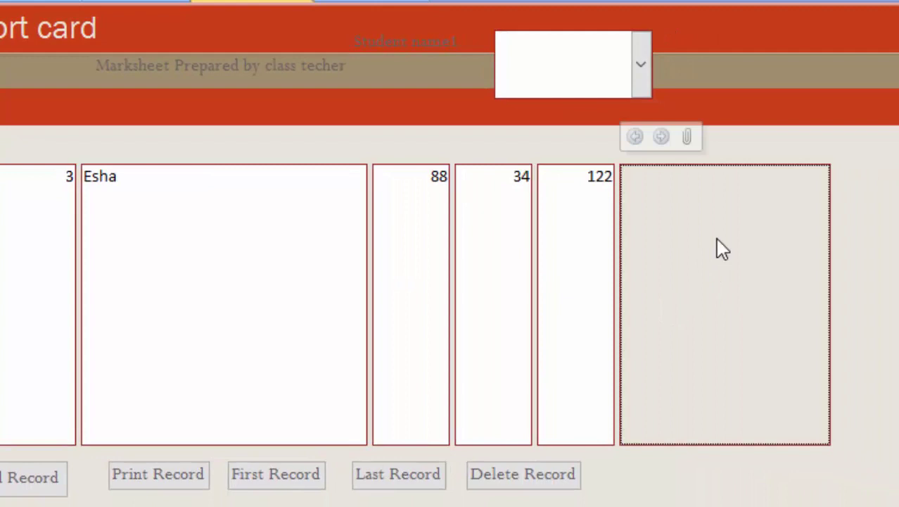
# Step: Attach Scanf copy.png to the new record's Photo attachment field
pyautogui.click(687, 136)
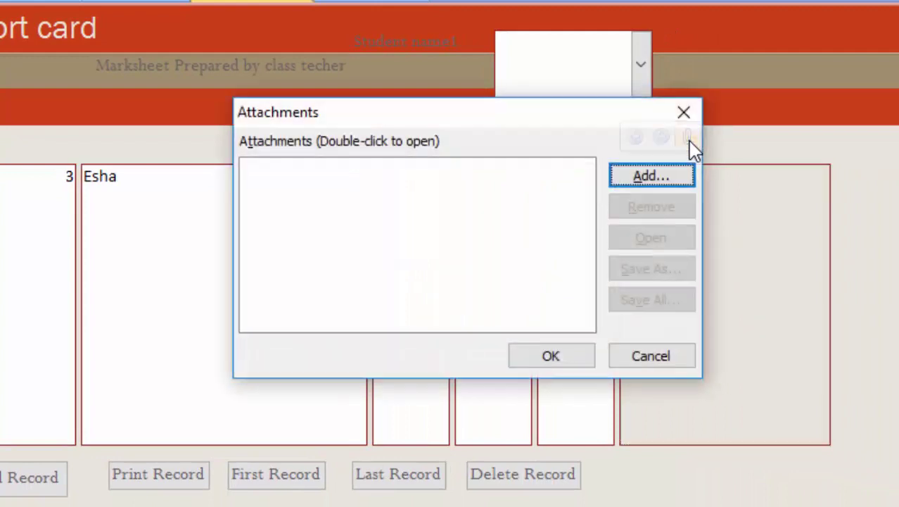
pyautogui.click(660, 182)
pyautogui.doubleClick(827, 251)
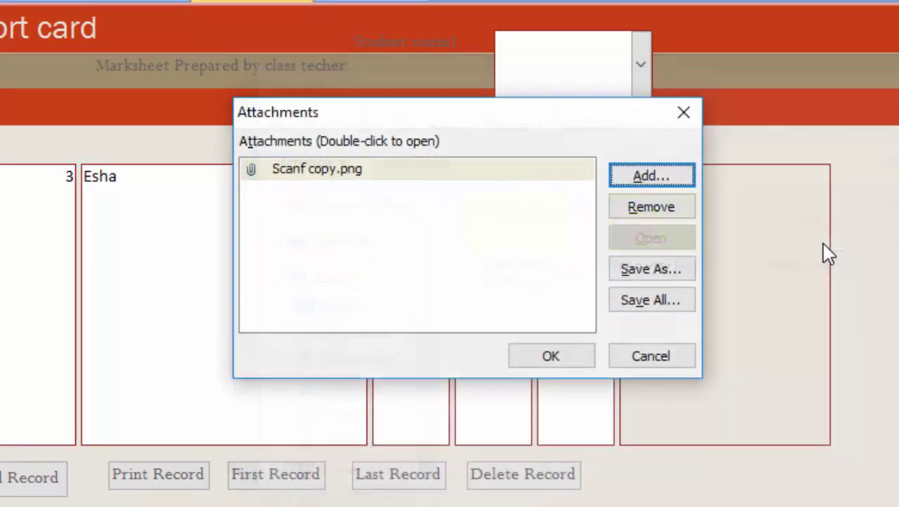
pyautogui.click(552, 363)
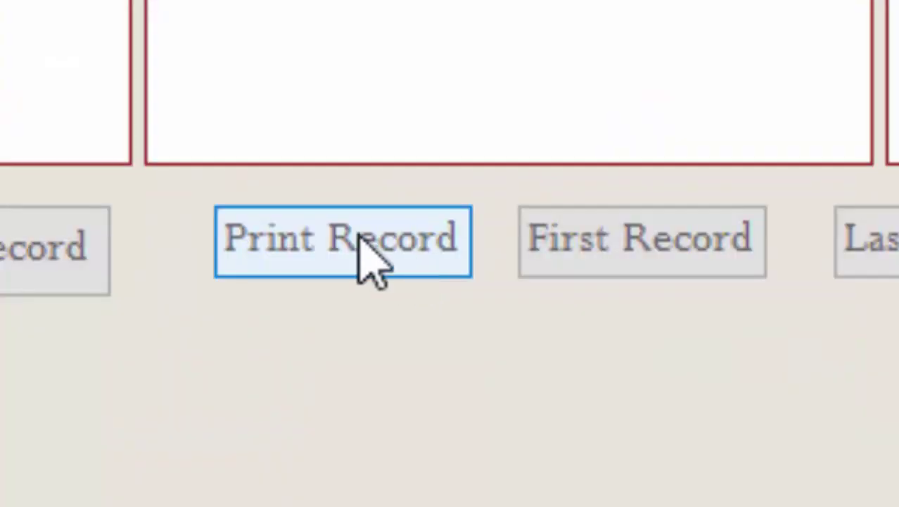
# Step: Open Print Record, choose the Pages range option, then cancel without printing
pyautogui.click(373, 432)
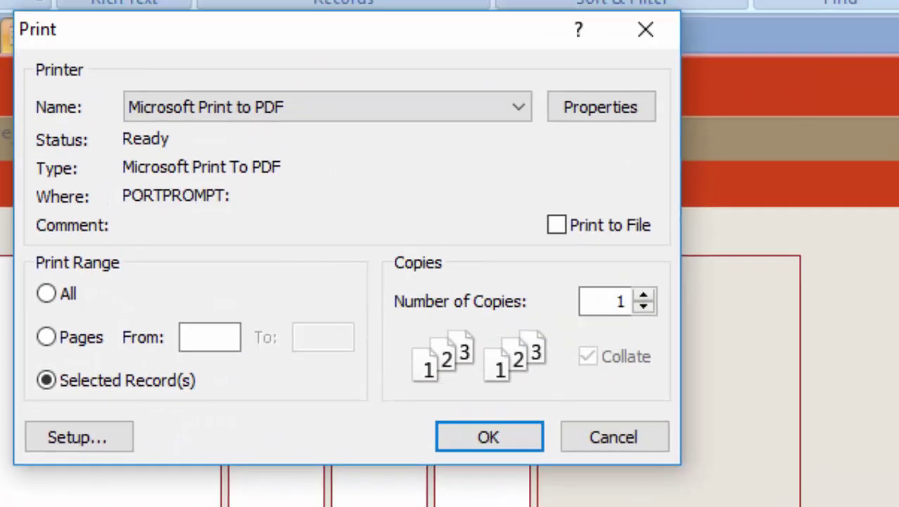
pyautogui.click(44, 339)
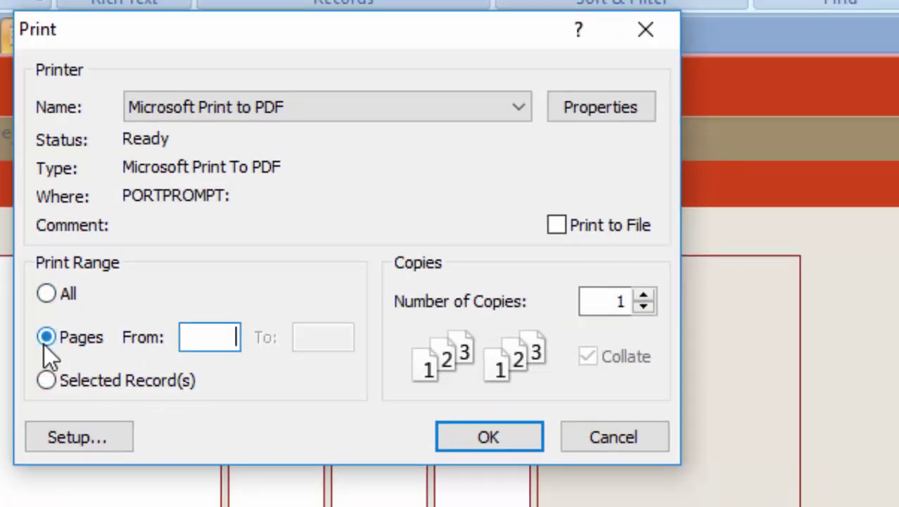
pyautogui.click(622, 442)
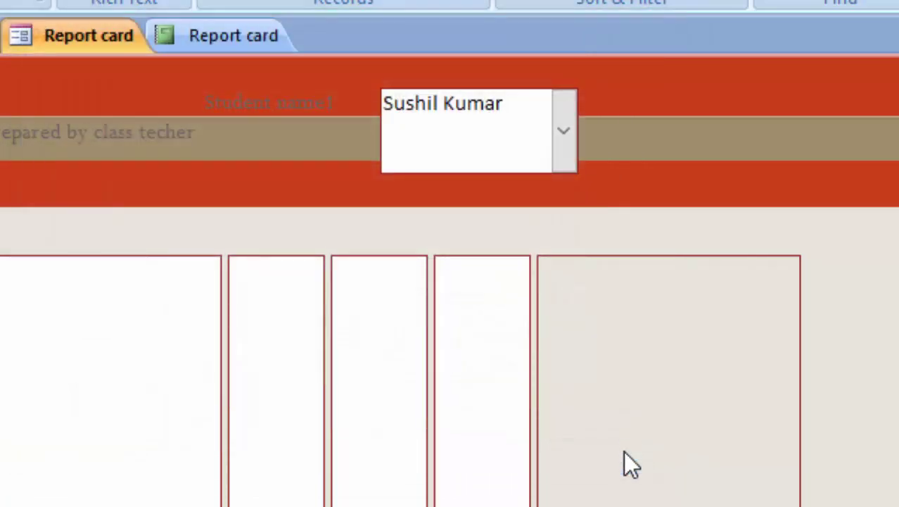